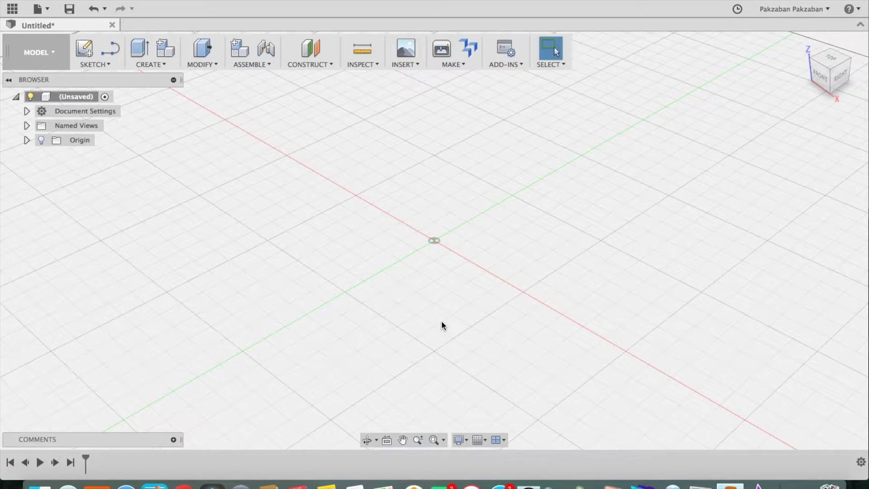
- Zoom and orbit the empty design, then return to the home isometric view
scroll(439, 332, up, 4)
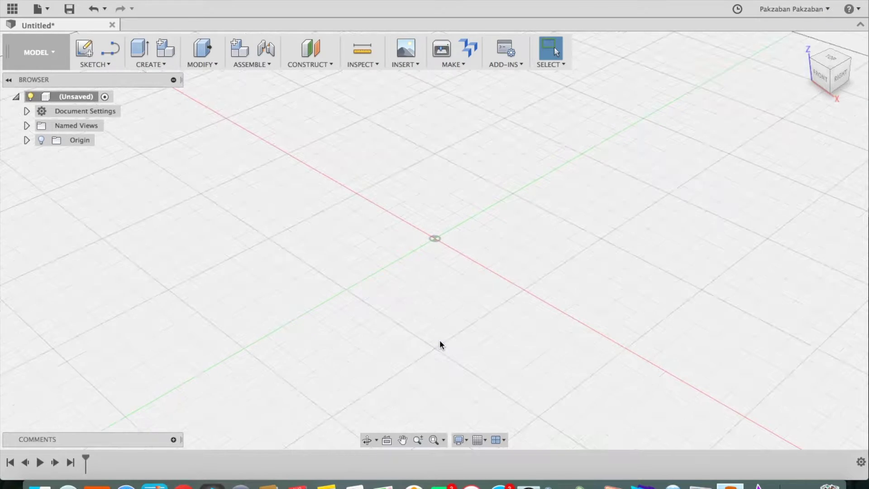
scroll(441, 345, down, 4)
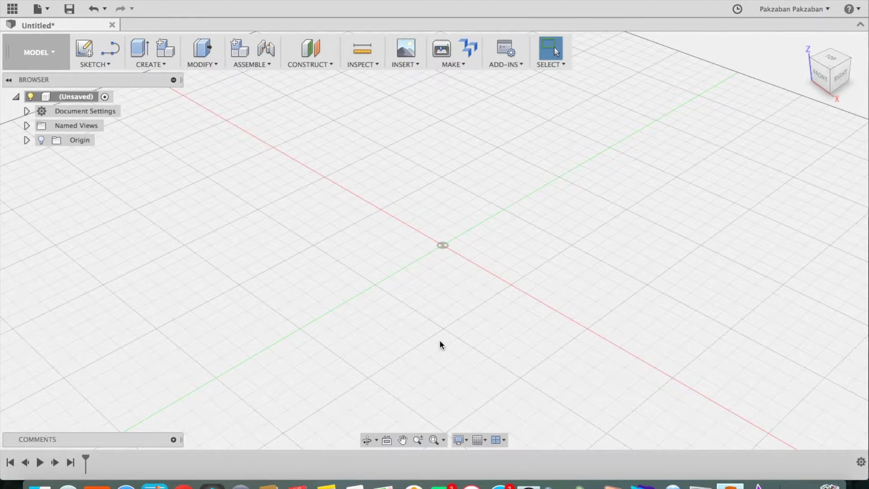
scroll(441, 346, up, 2)
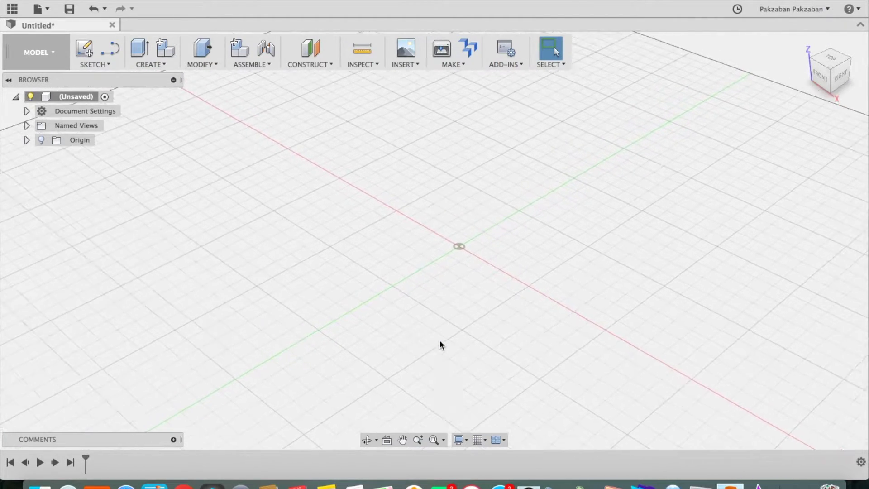
scroll(441, 345, down, 2)
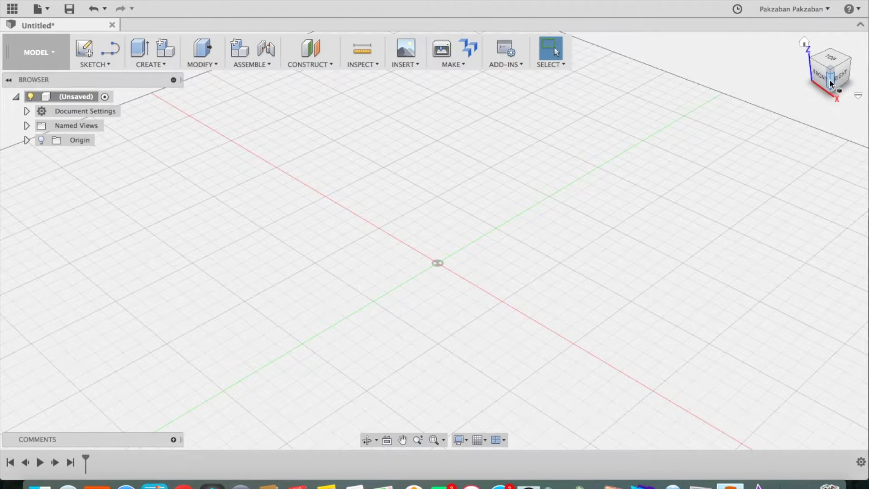
mouse_move(833, 75)
mouse_move(833, 75)
shift+middle_down()
mouse_move(835, 64)
mouse_move(793, 66)
mouse_move(864, 74)
mouse_move(825, 68)
mouse_move(845, 66)
shift+middle_up()
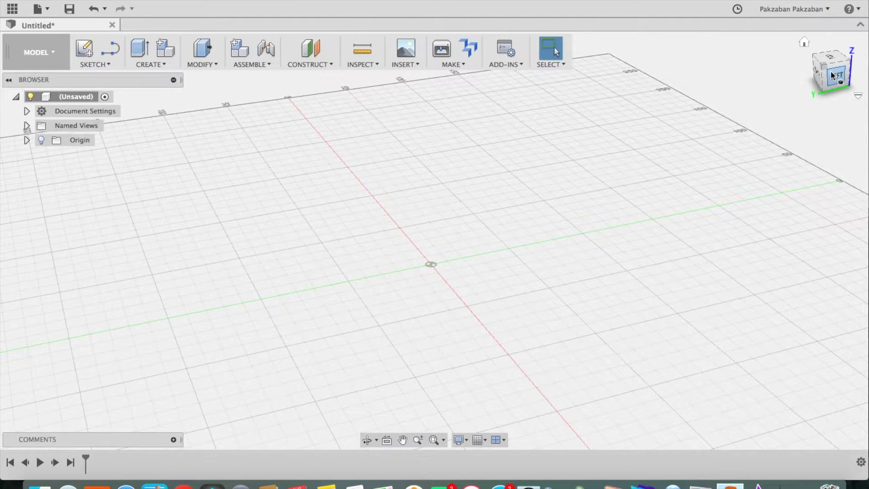
click(806, 45)
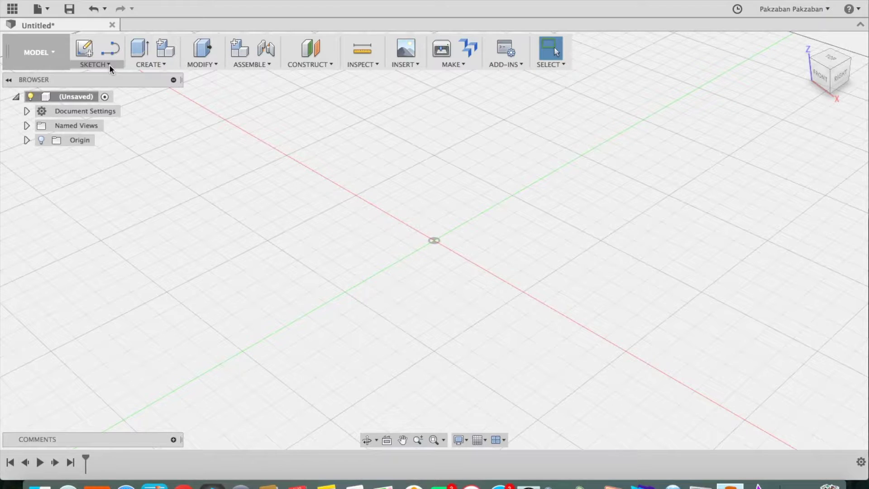
- Browse the sketch tools list and remove the Create Sketch shortcut from the toolbar
click(109, 64)
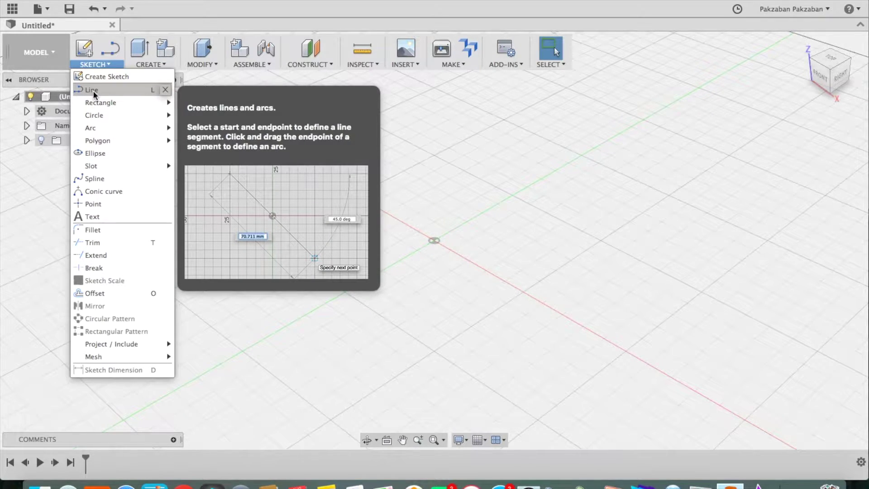
mouse_move(97, 104)
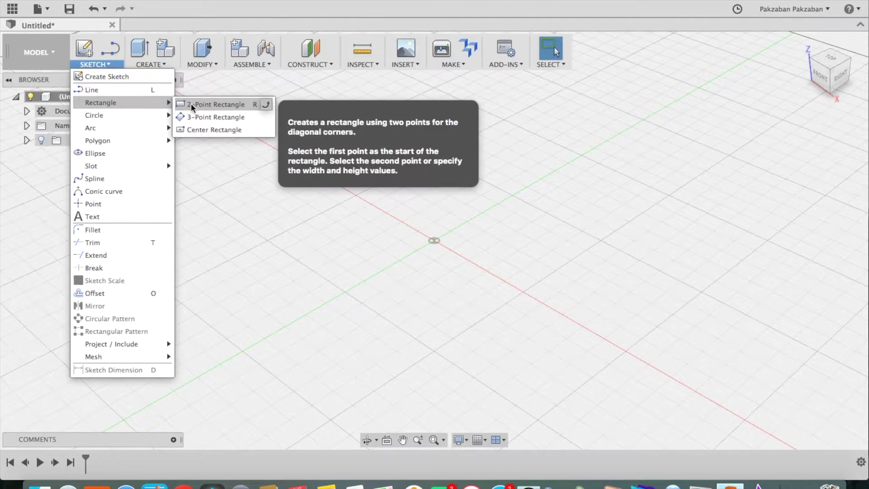
mouse_move(122, 121)
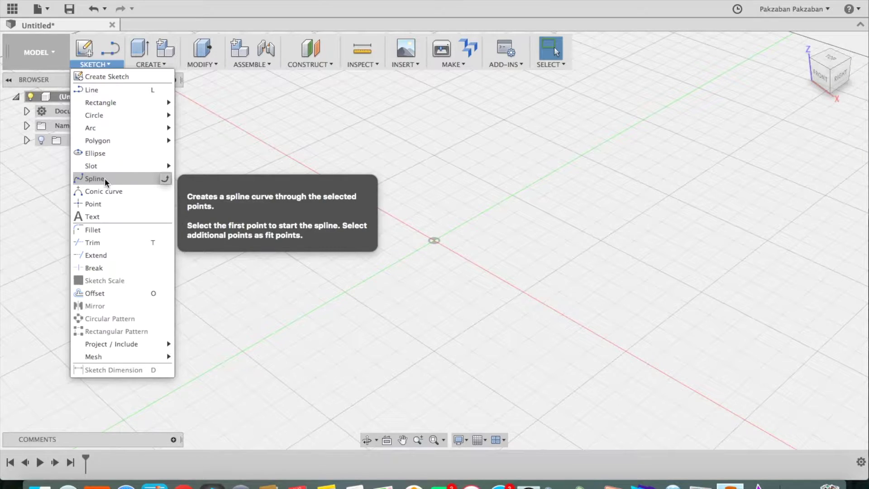
click(212, 131)
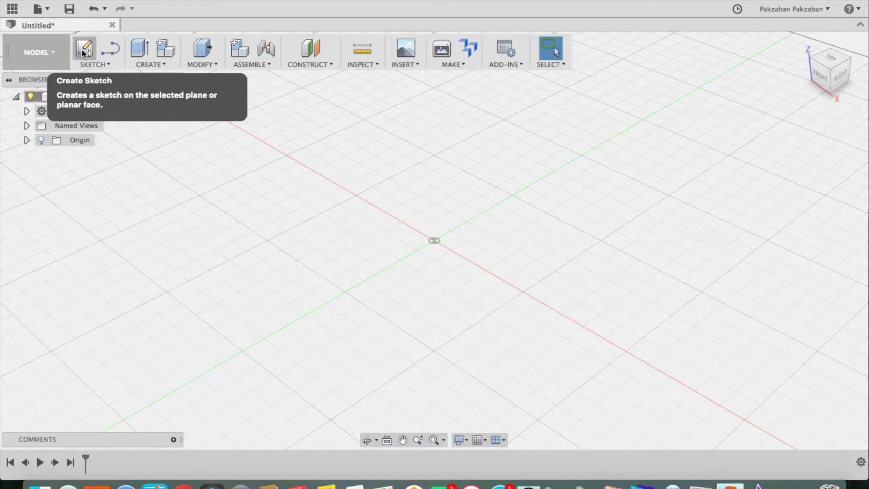
drag(83, 52, 175, 156)
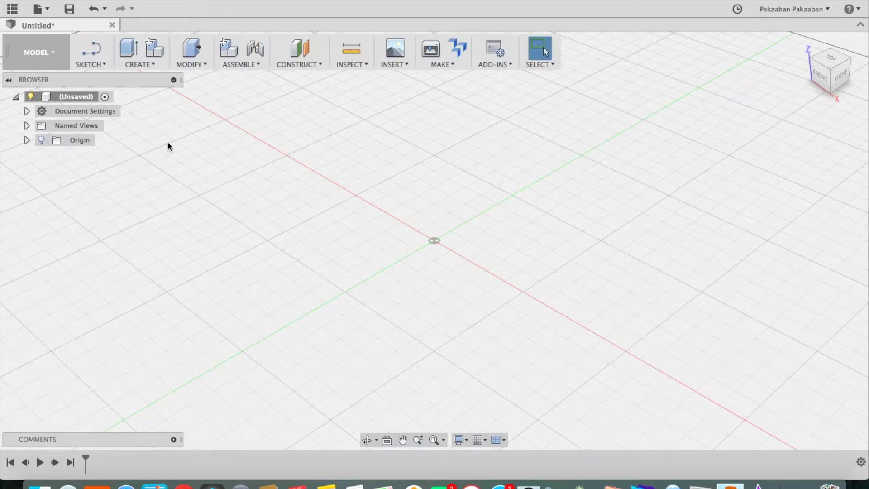
- Pin 2-Point Rectangle, Center Diameter Circle and Spline to the sketch toolbar
click(102, 64)
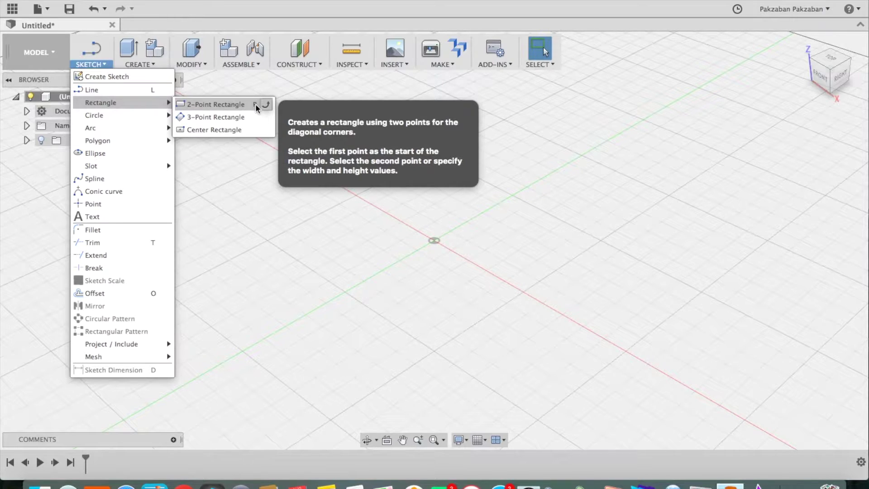
click(267, 107)
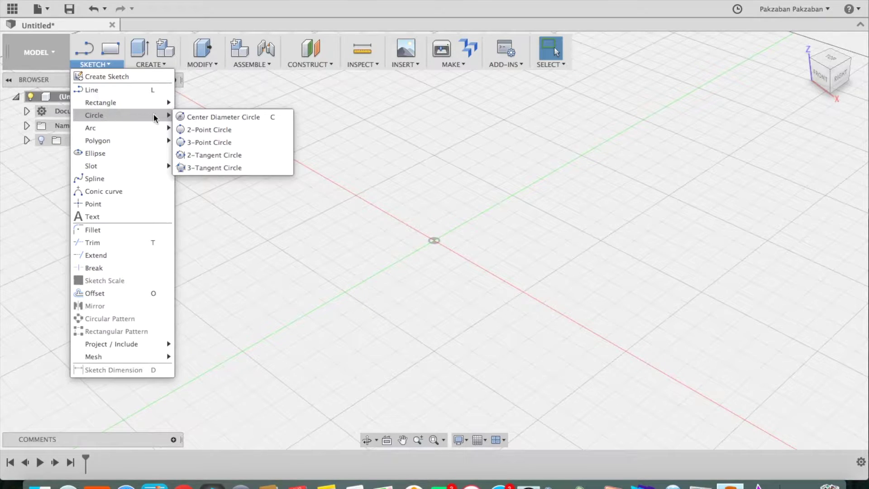
click(284, 118)
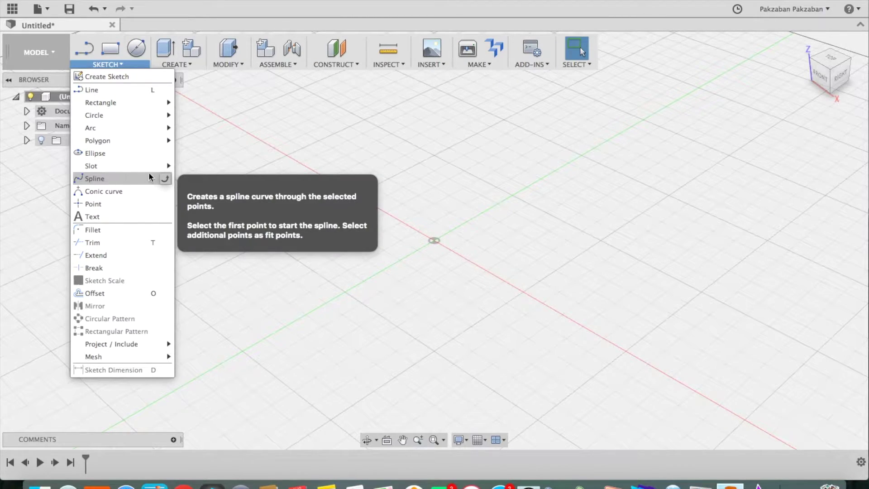
click(166, 179)
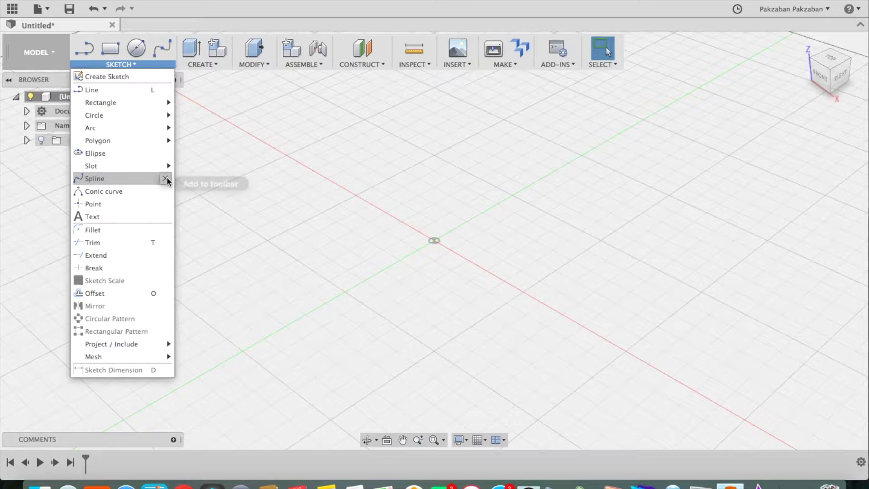
click(230, 172)
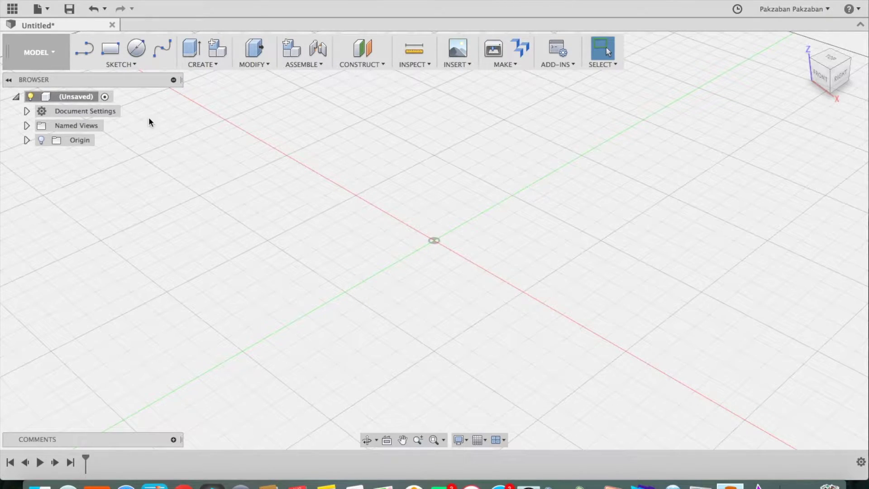
- Start a Line sketch on the XY ground plane, viewed from the top
click(85, 49)
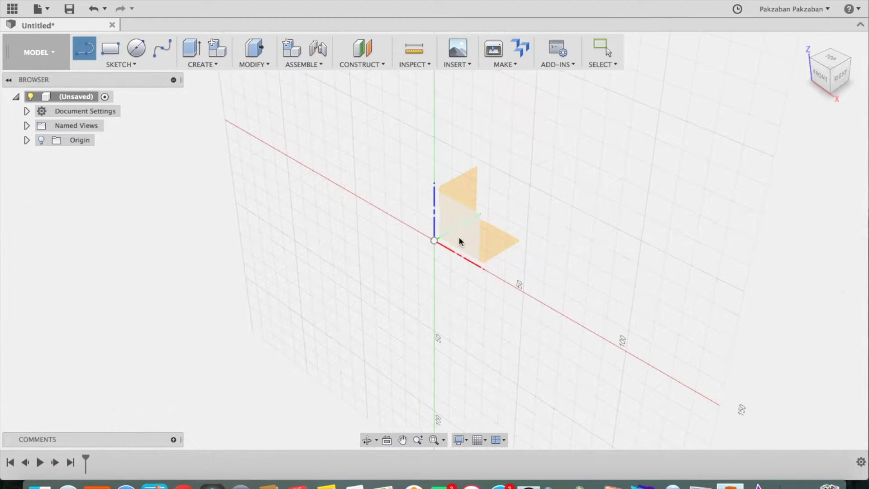
click(488, 235)
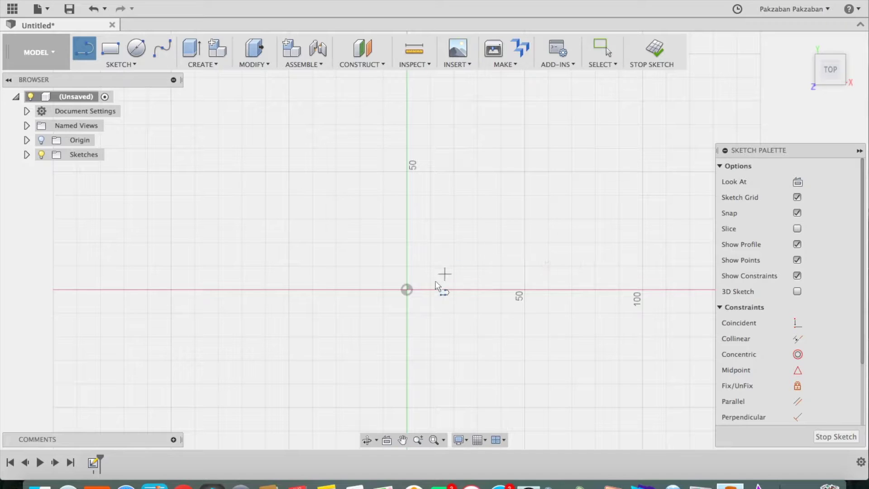
- Draw a six-segment open zigzag polyline from the origin toward the upper left
click(407, 289)
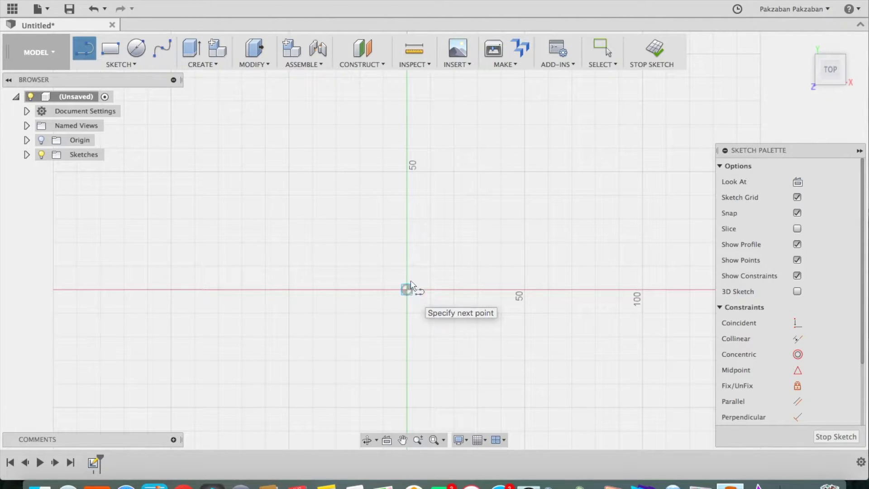
click(455, 243)
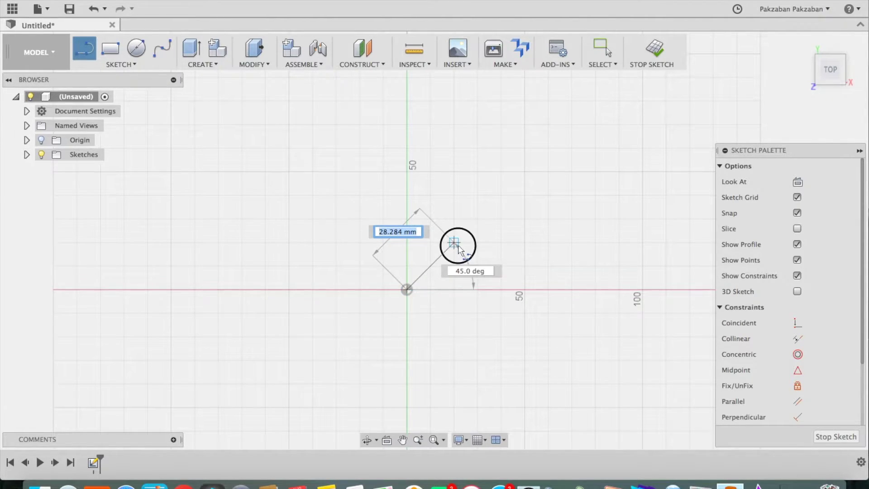
click(461, 183)
click(365, 154)
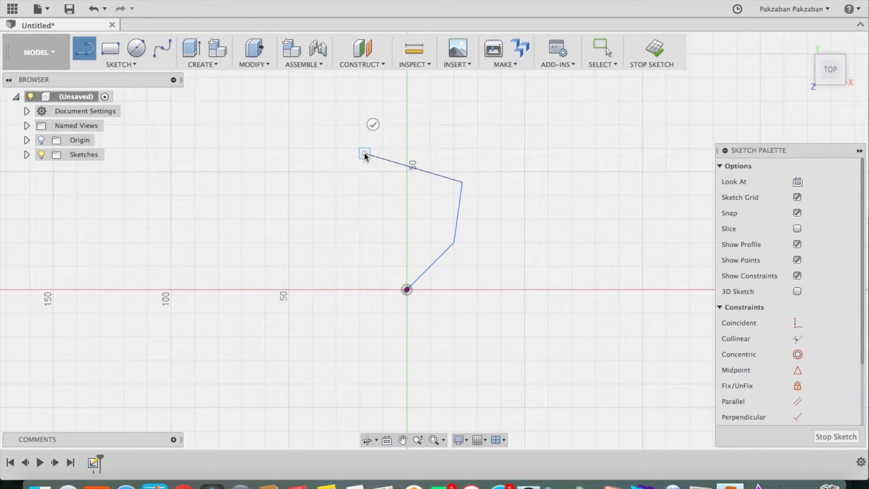
click(303, 214)
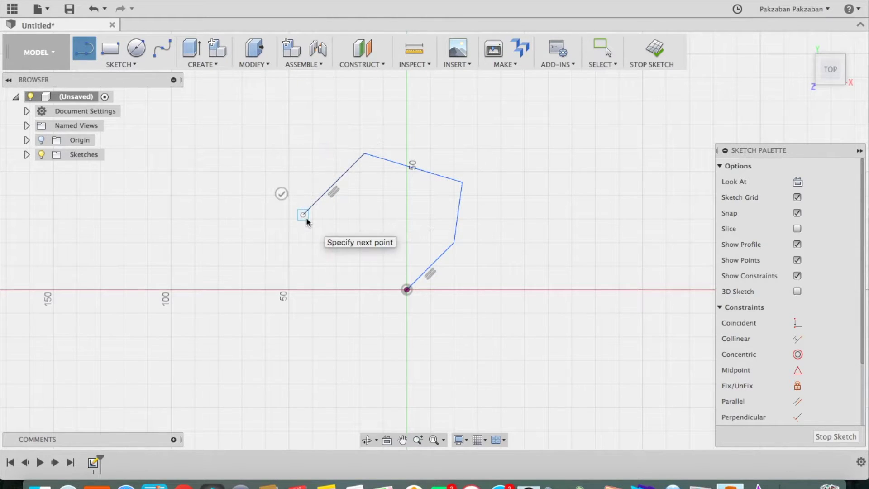
click(256, 168)
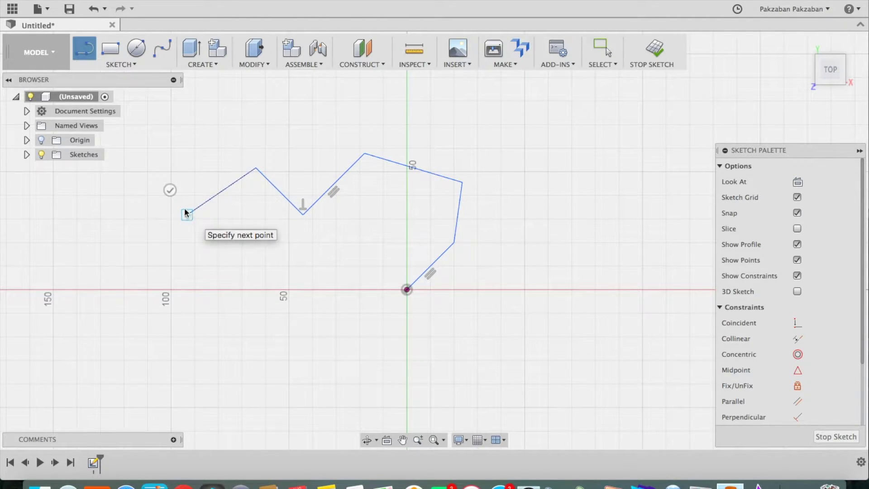
click(186, 214)
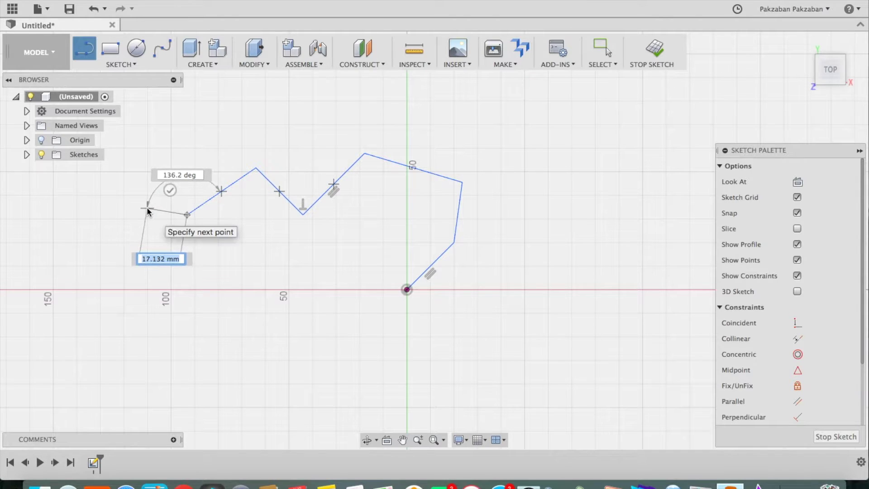
key(Escape)
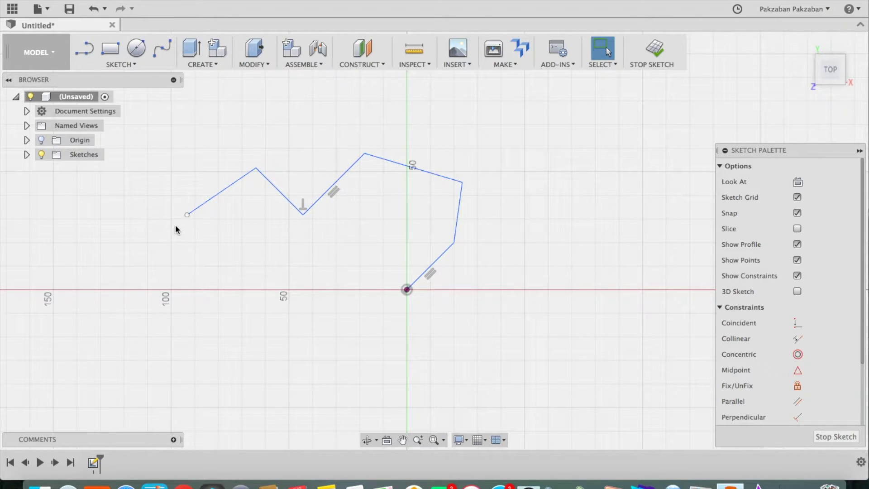
- Move the zigzag's left end lower and right, raise its peaks, and shift the valley vertex
mouse_move(186, 216)
mouse_down()
mouse_move(182, 170)
mouse_move(231, 247)
mouse_up()
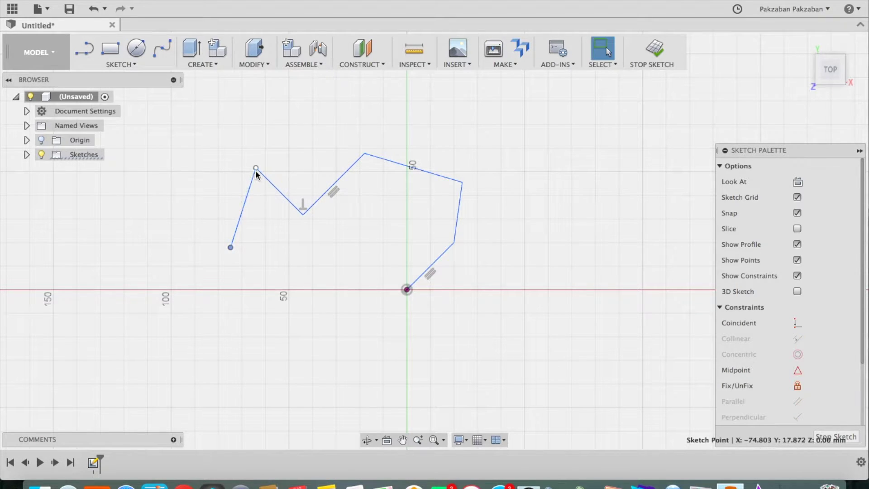
mouse_move(256, 169)
mouse_down()
mouse_move(229, 159)
mouse_move(251, 159)
mouse_up()
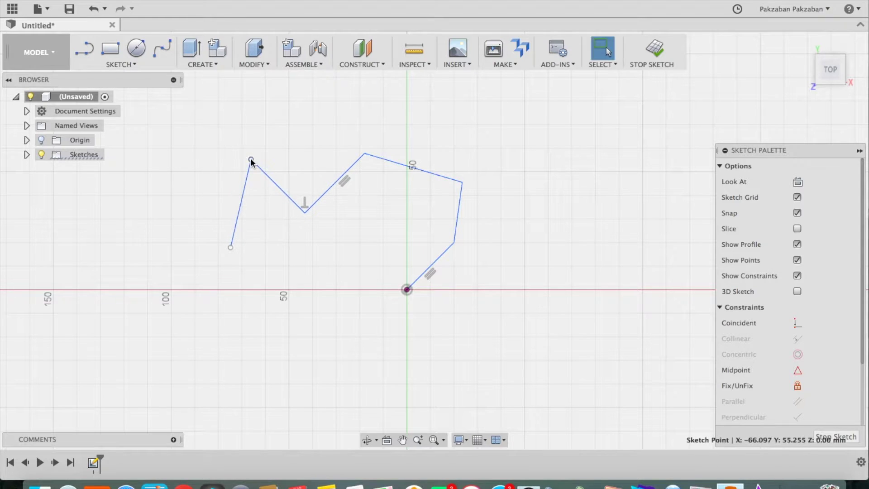
mouse_move(364, 156)
mouse_down()
mouse_move(362, 118)
mouse_move(368, 139)
mouse_up()
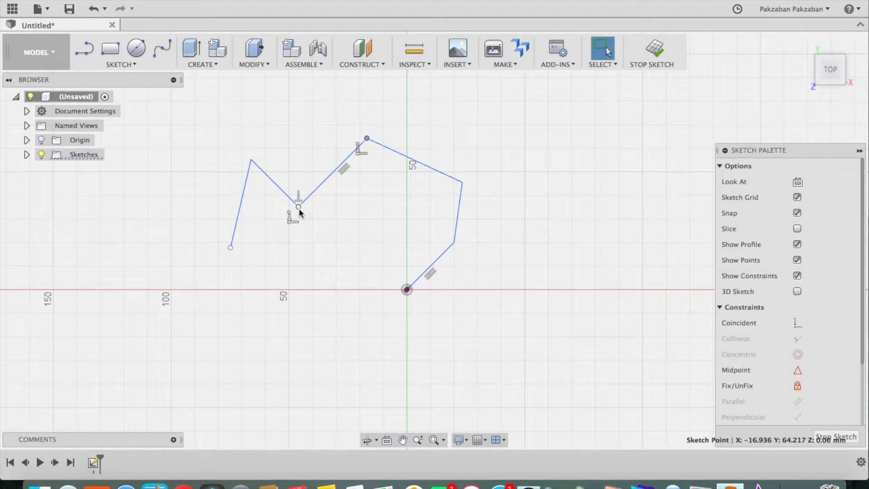
mouse_move(299, 209)
mouse_down()
mouse_move(301, 176)
mouse_move(301, 234)
mouse_move(304, 190)
mouse_move(324, 213)
mouse_move(295, 212)
mouse_move(314, 161)
mouse_move(292, 202)
mouse_up()
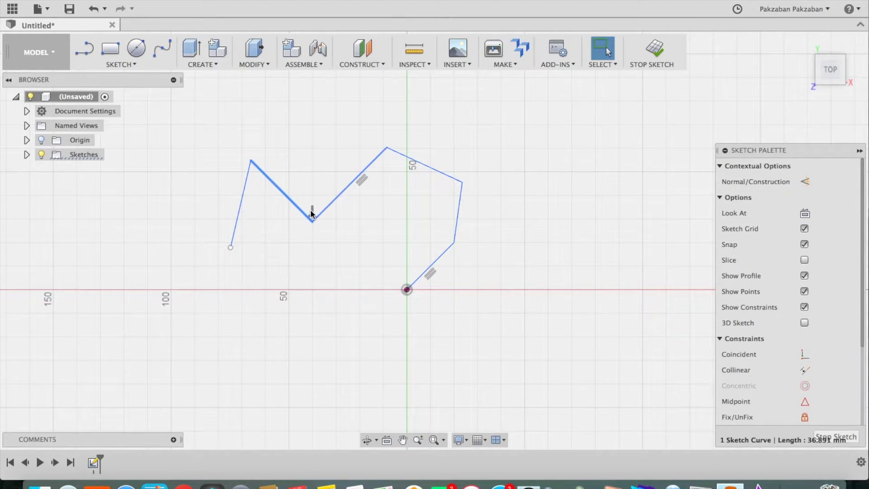
- Shift the zigzag's inner valley vertex slightly down and to the right
key(Escape)
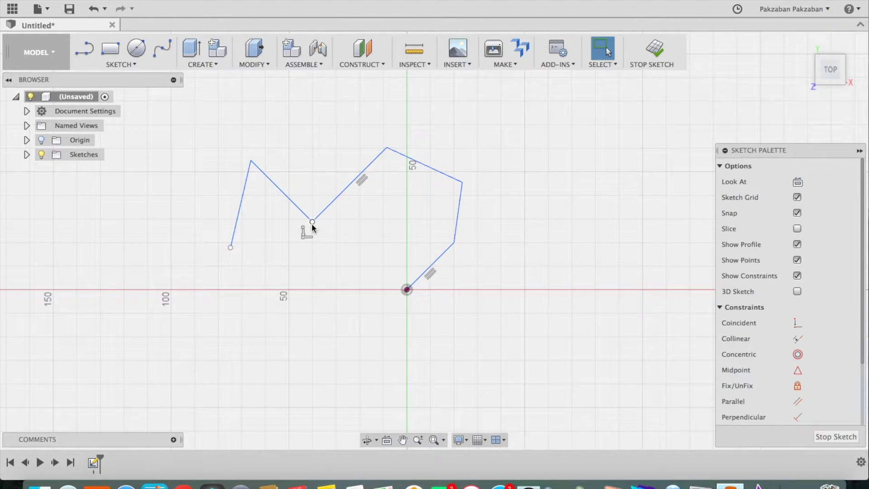
mouse_move(312, 222)
mouse_down()
mouse_move(316, 157)
mouse_move(296, 147)
mouse_move(325, 237)
mouse_move(303, 208)
mouse_move(322, 228)
mouse_up()
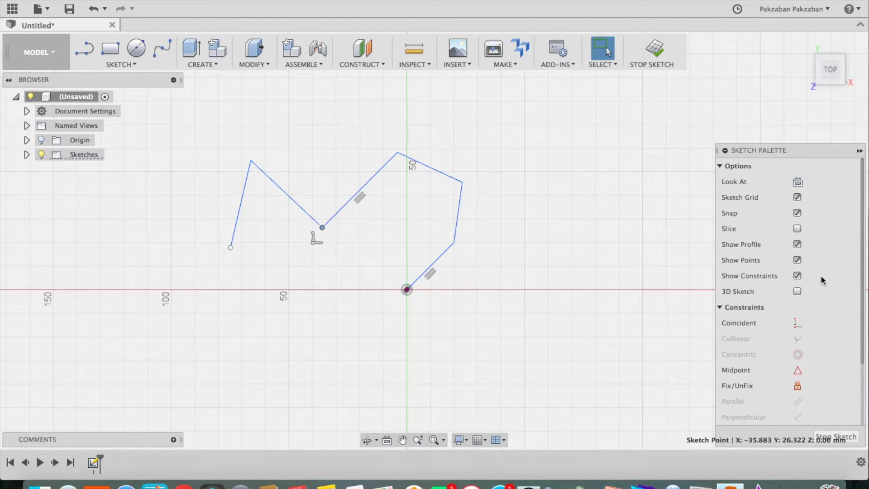
drag(863, 288, 860, 356)
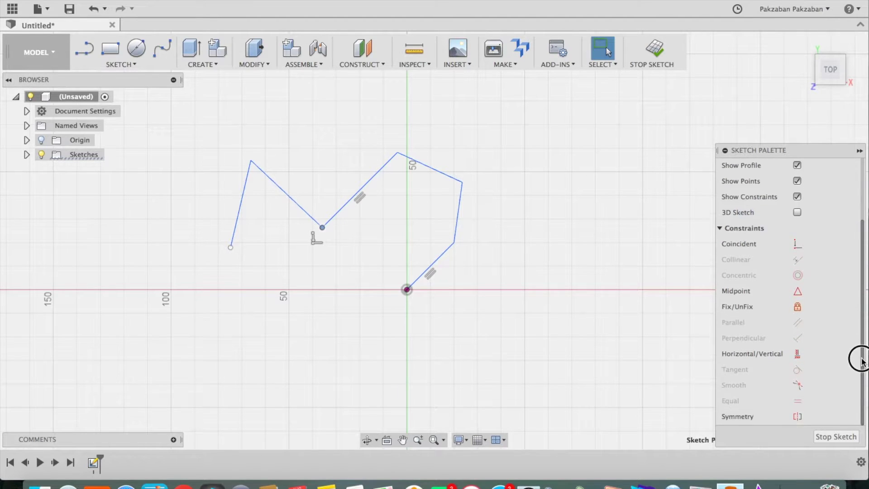
- Make both pairs of adjoining lines on the zigzag's left side perpendicular
click(684, 347)
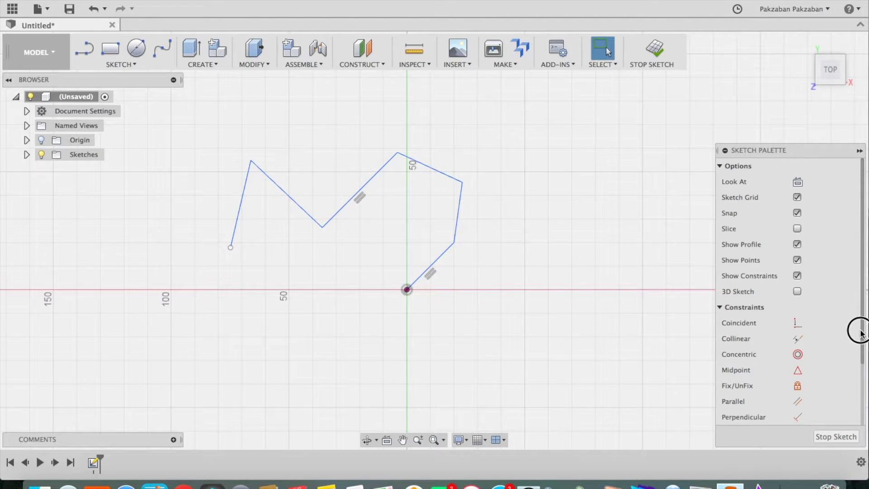
drag(862, 339, 863, 386)
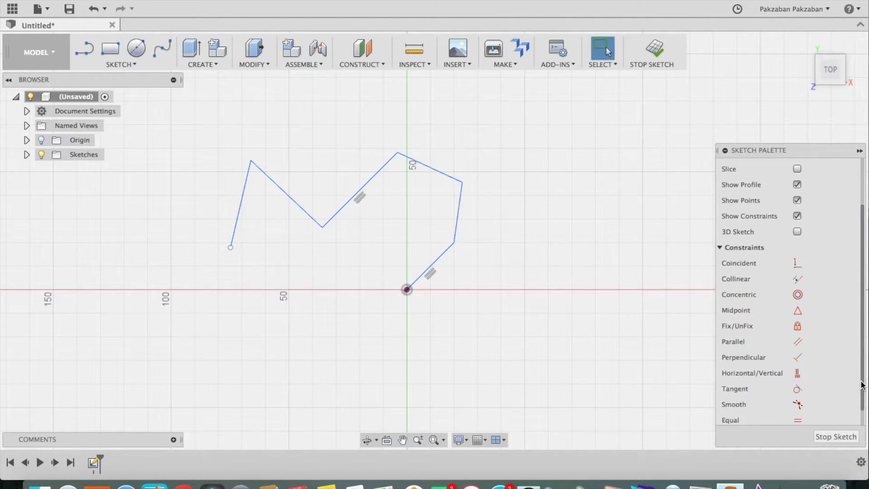
click(798, 359)
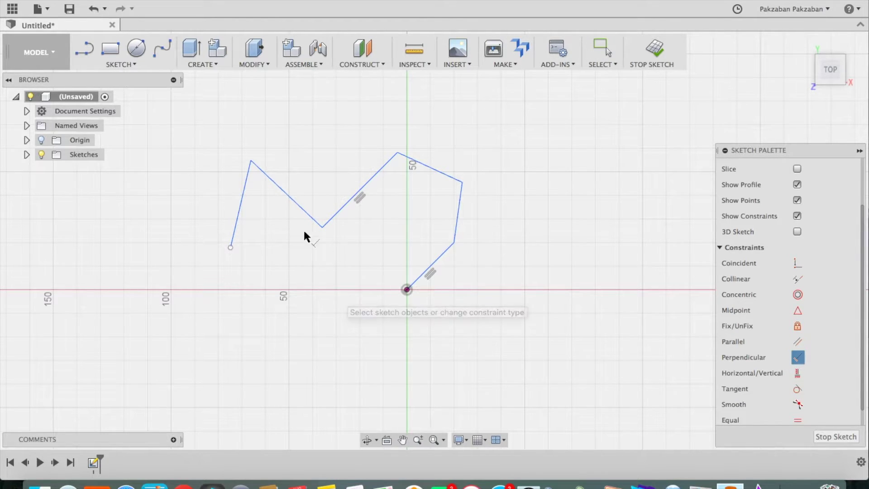
click(289, 196)
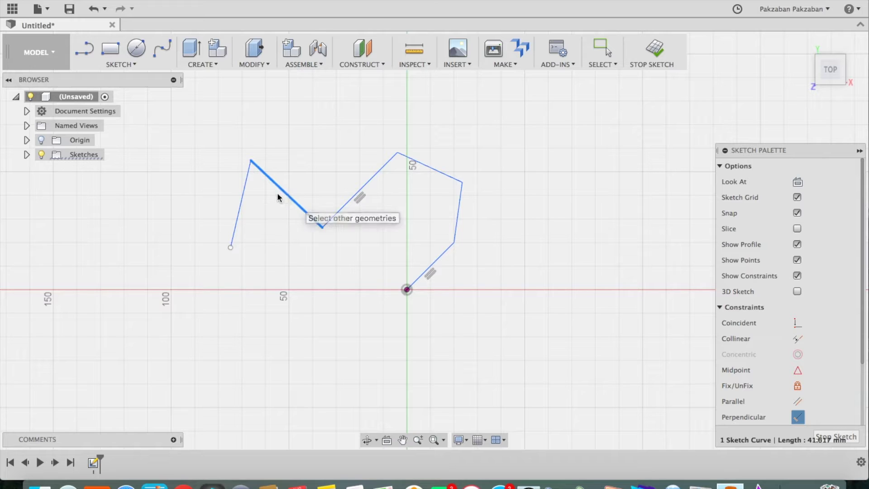
click(243, 192)
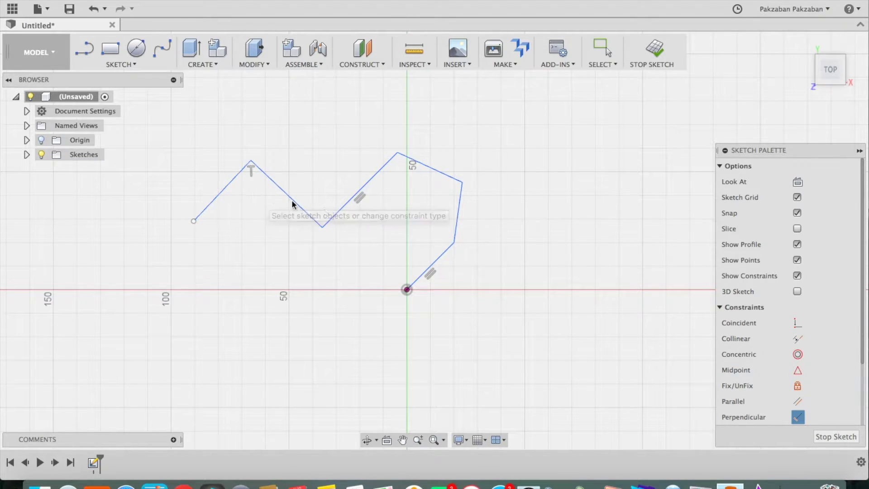
click(337, 211)
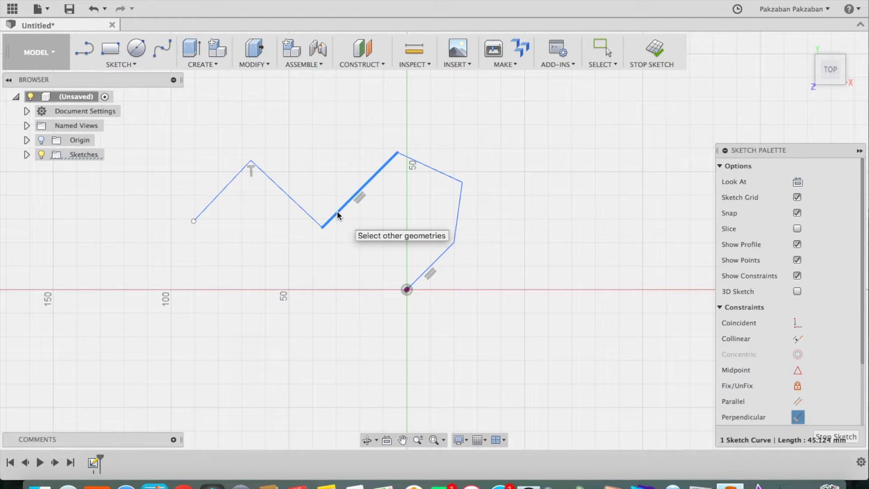
click(315, 219)
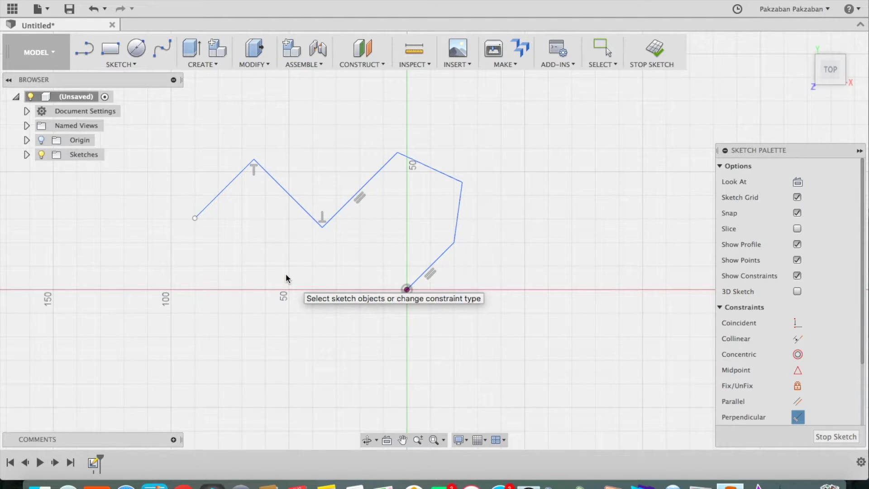
key(Escape)
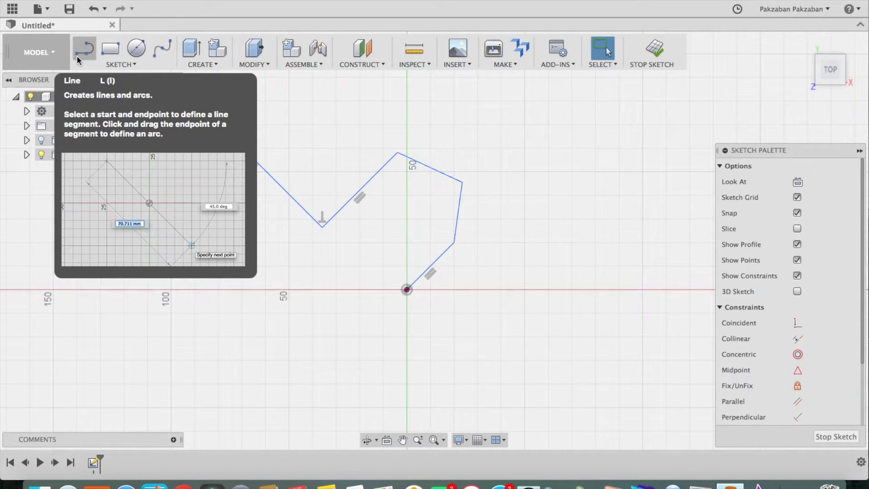
- Draw a line from the zigzag's left endpoint to the origin to close the profile
click(77, 55)
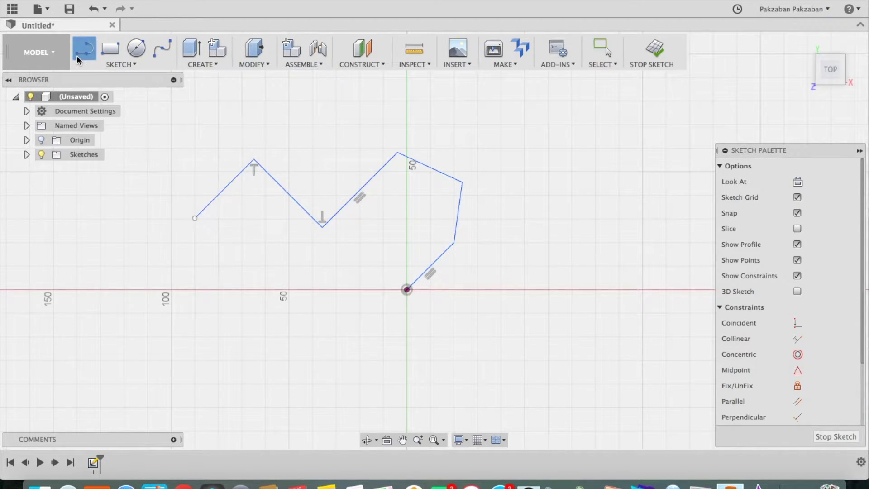
click(195, 219)
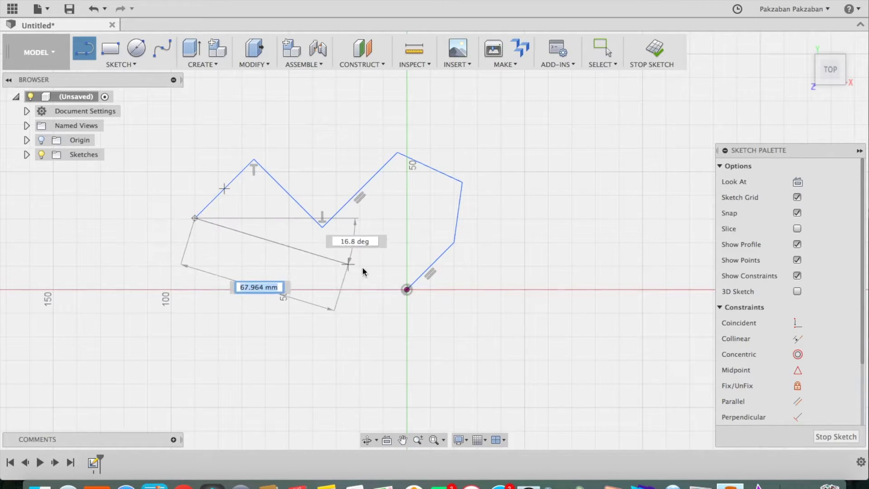
click(407, 288)
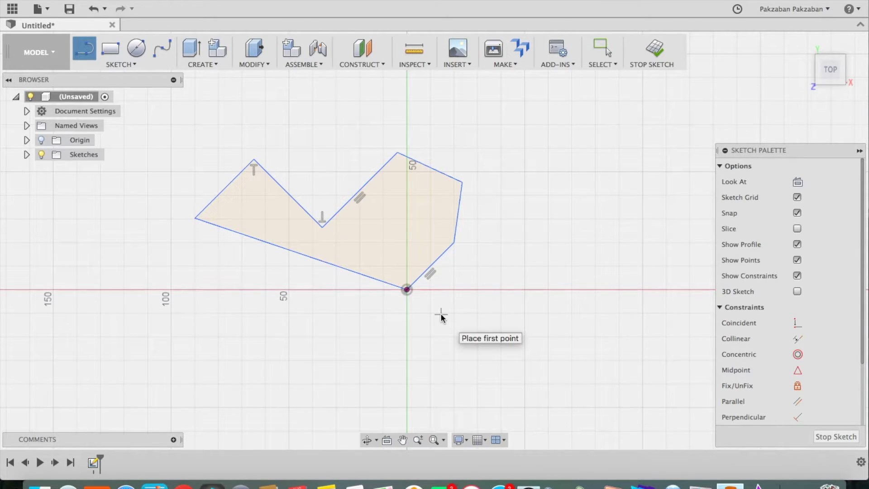
key(Escape)
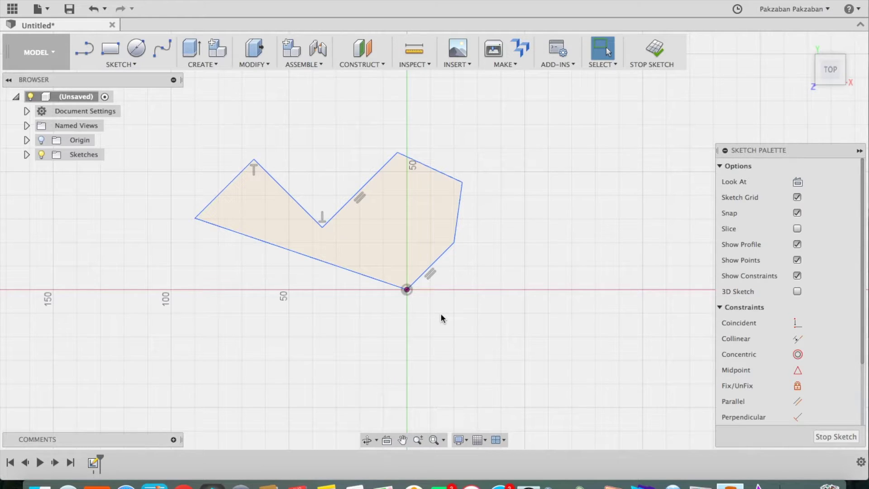
- Finish the sketch and extrude the closed profile 30 mm into a solid body
click(841, 437)
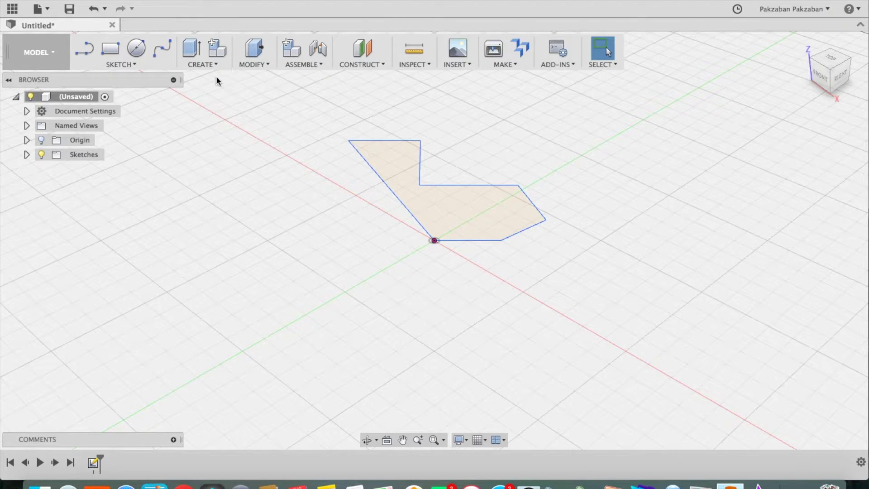
click(196, 54)
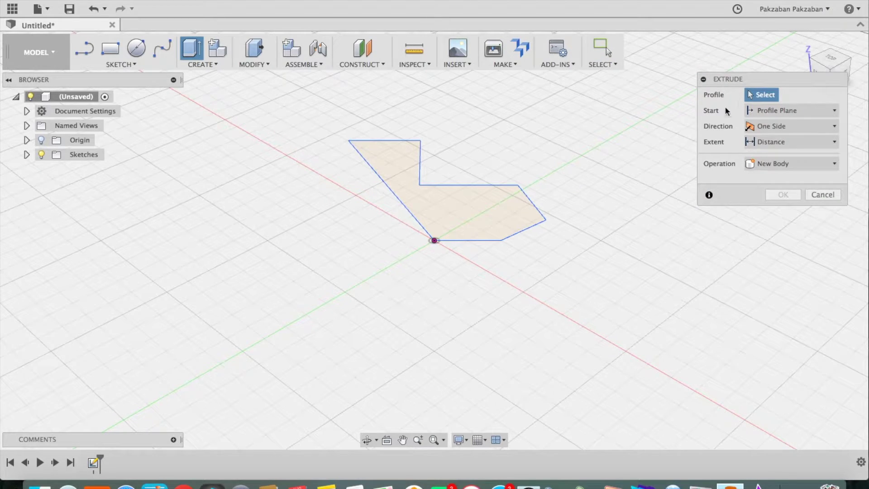
click(508, 216)
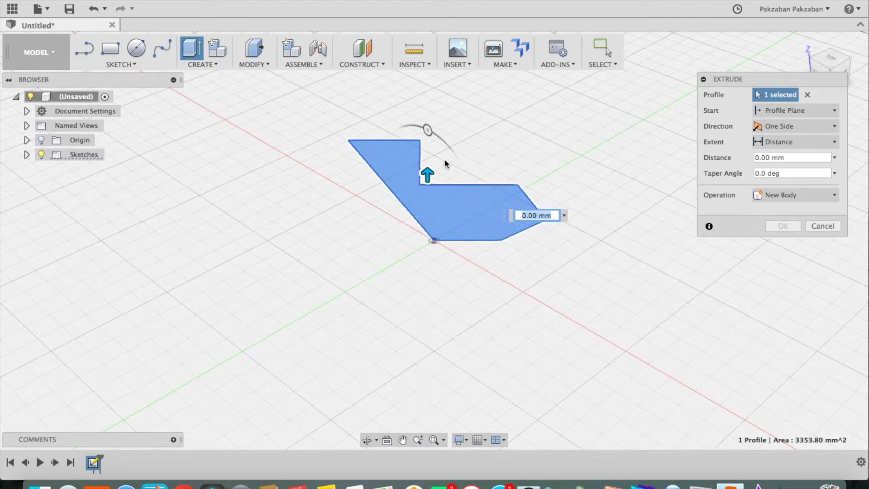
drag(427, 173, 428, 117)
click(776, 219)
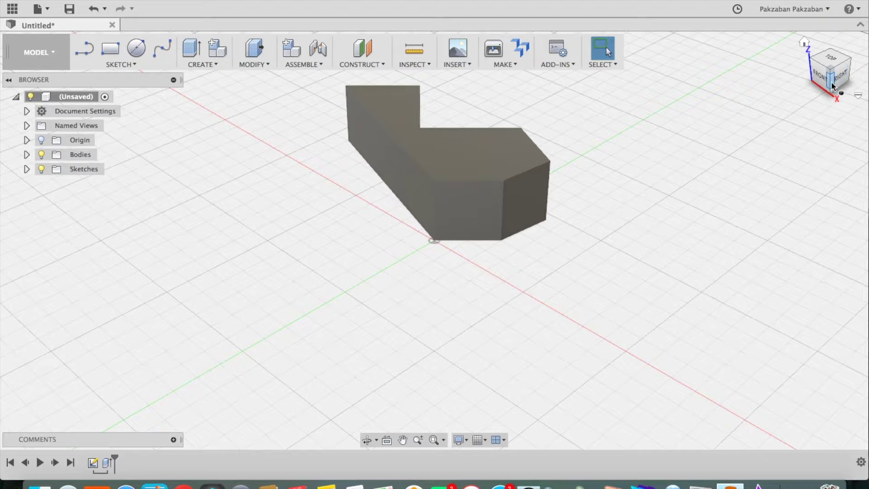
mouse_move(832, 85)
mouse_down()
mouse_move(787, 102)
mouse_move(832, 72)
mouse_up()
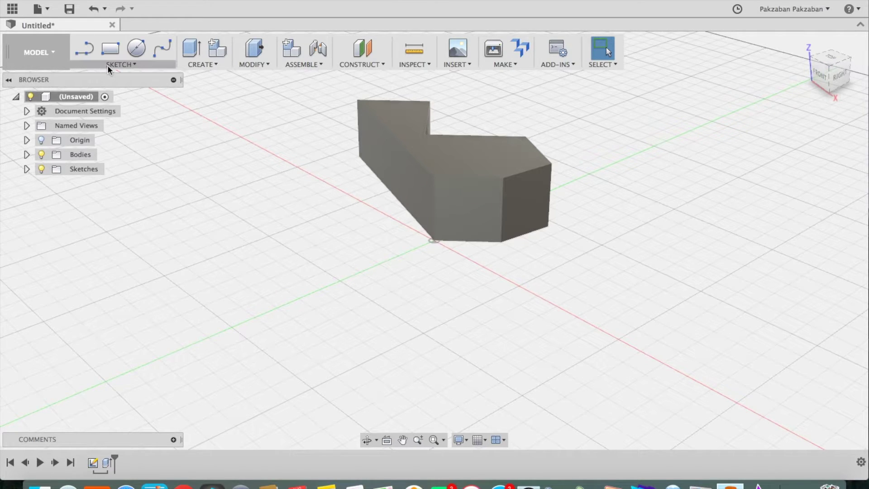
- Start a new design and begin a spline sketch on the ground plane
click(47, 13)
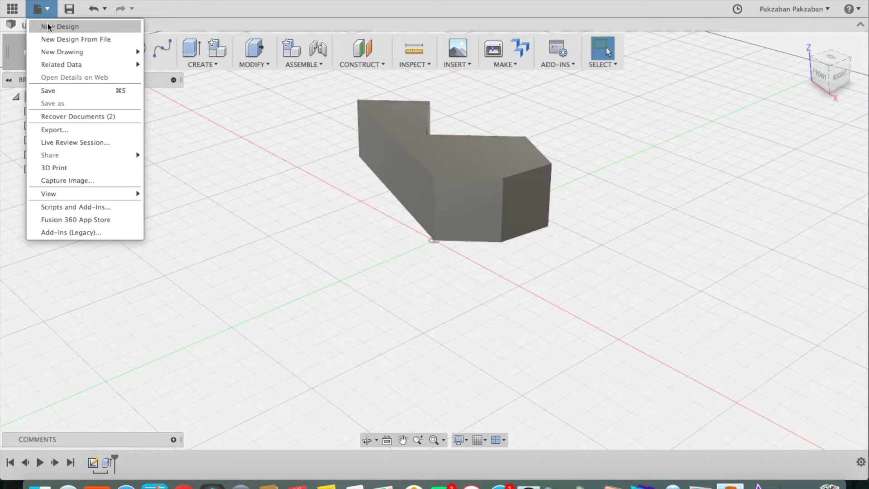
click(48, 26)
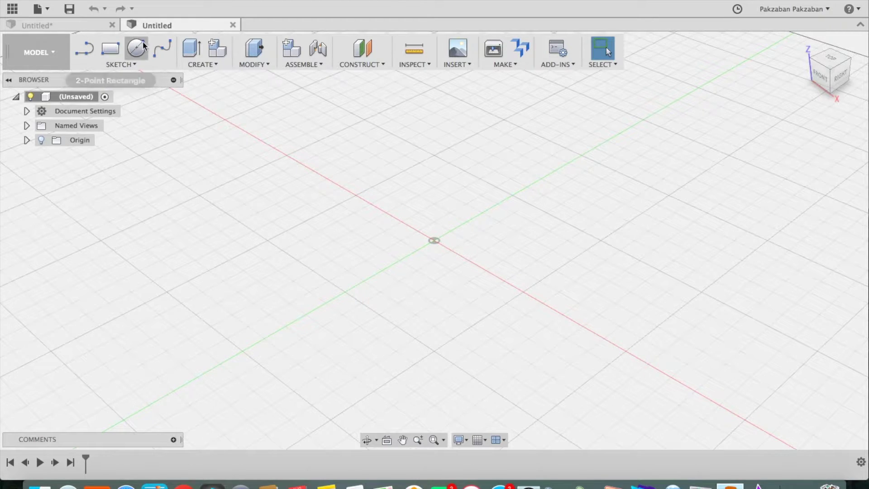
click(164, 53)
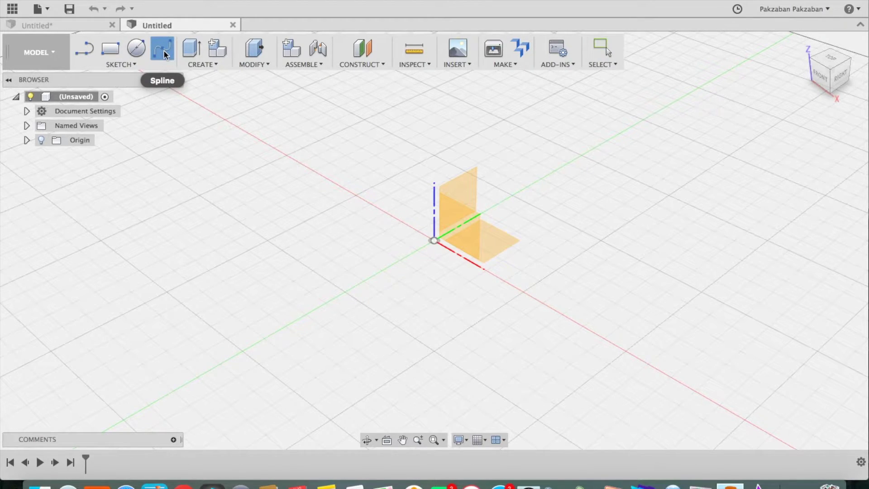
click(496, 240)
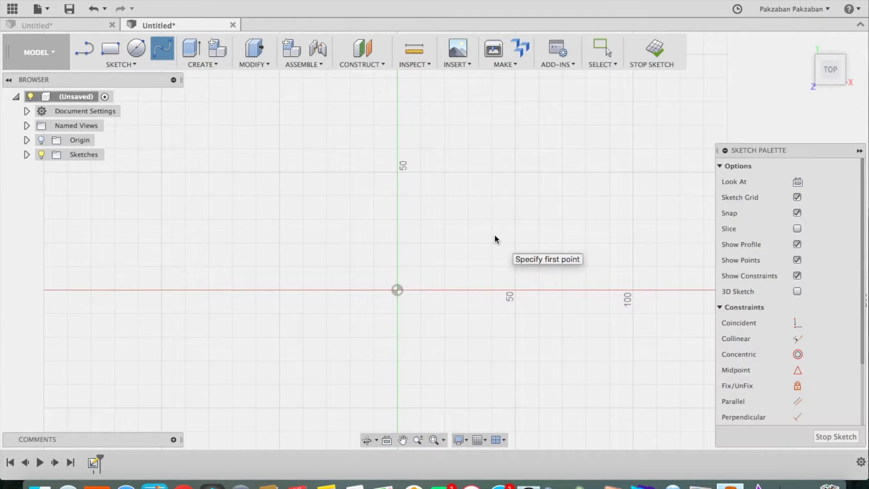
- Draw a closed heart-shaped spline that starts and ends at the origin
click(398, 289)
click(350, 249)
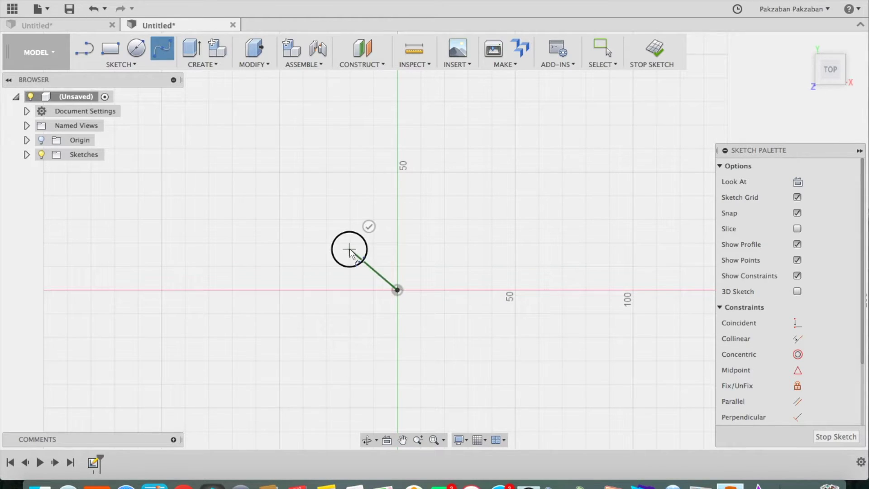
click(309, 177)
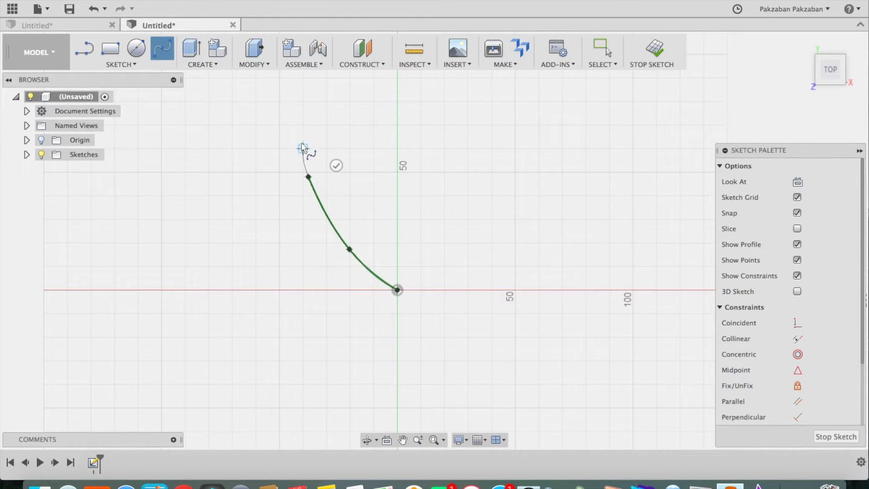
click(321, 108)
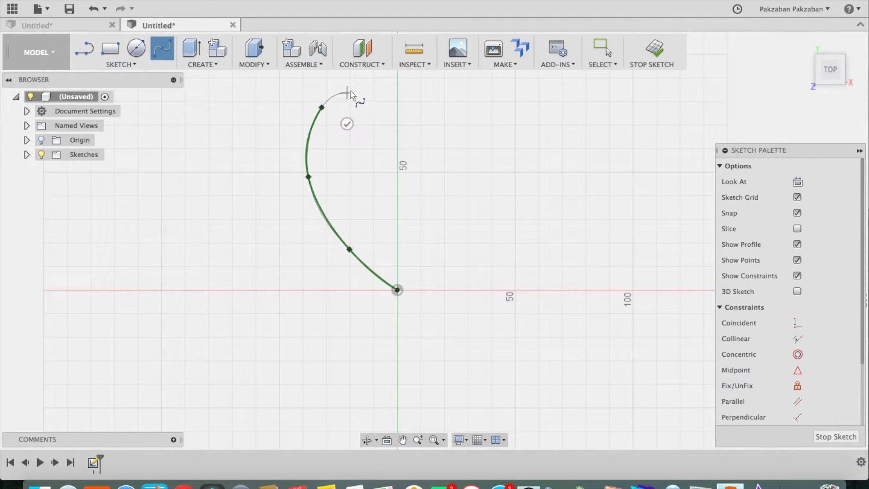
click(365, 85)
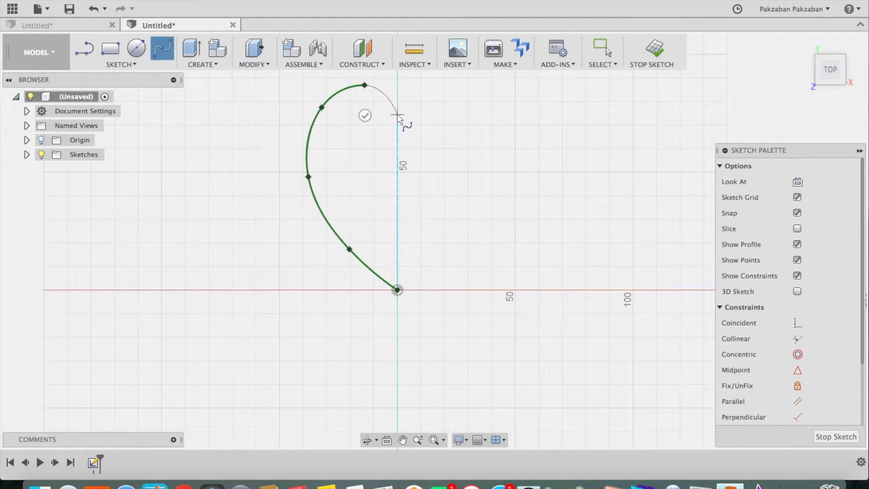
click(398, 114)
click(432, 85)
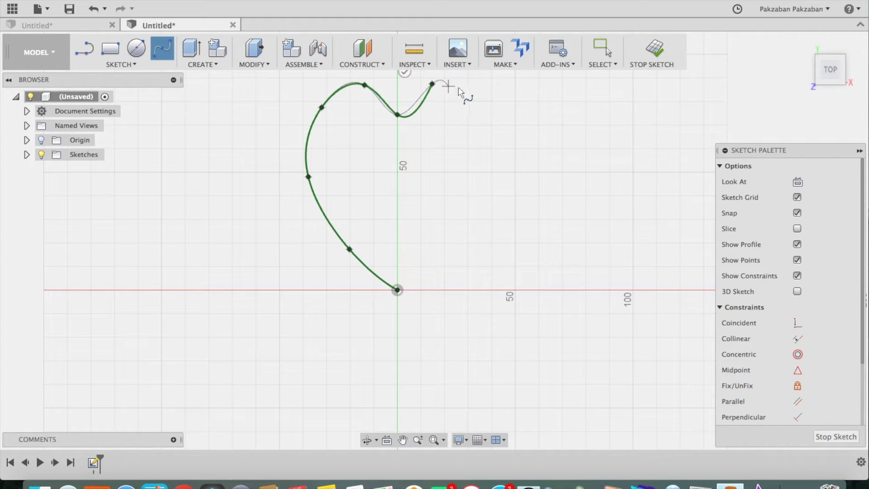
click(477, 97)
click(489, 164)
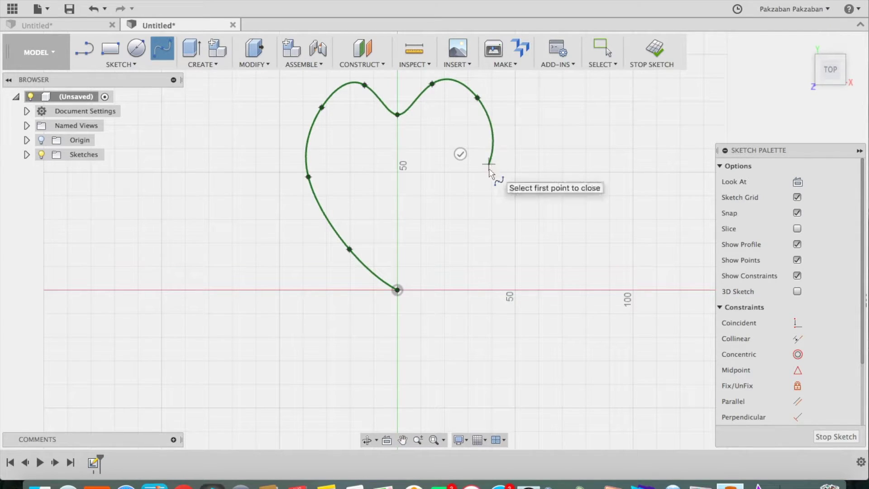
click(456, 242)
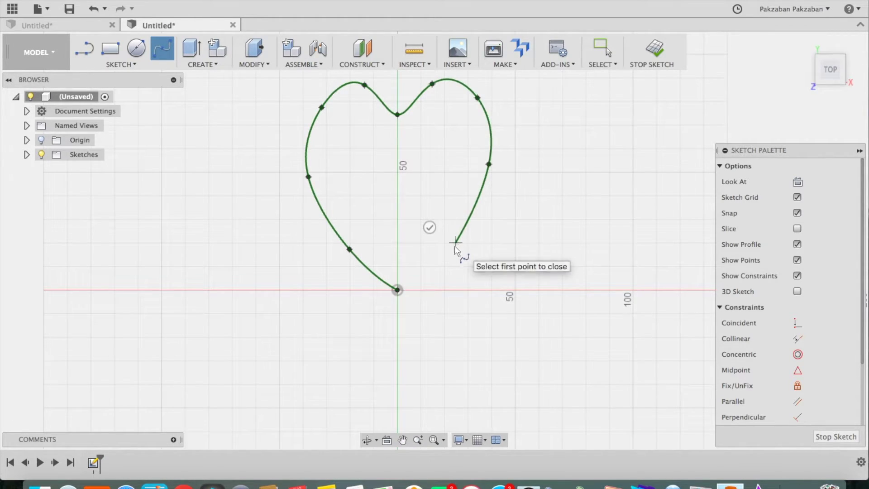
click(398, 291)
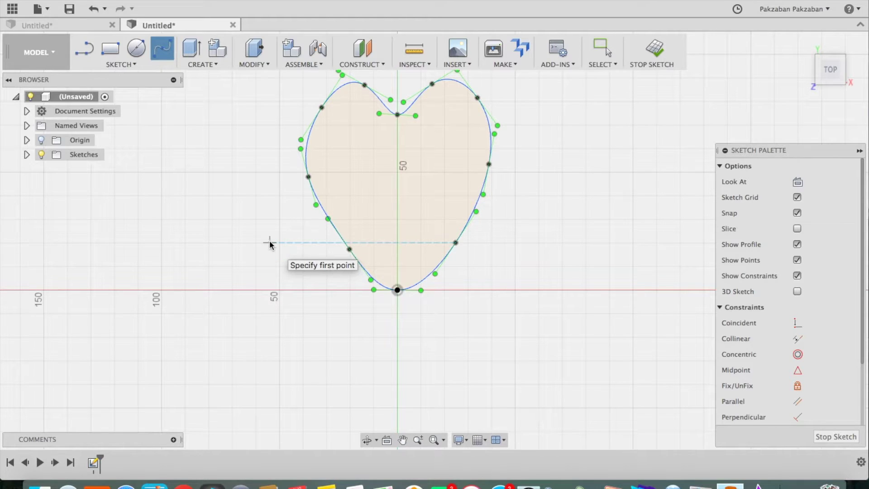
key(Escape)
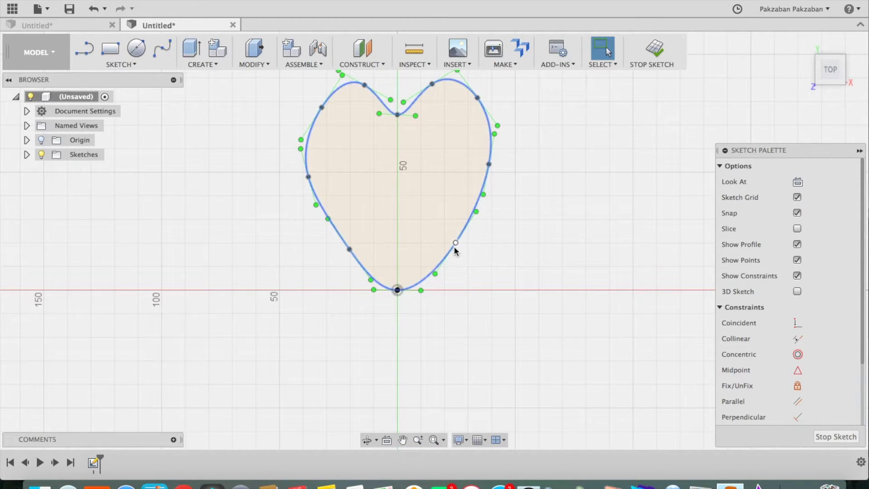
- Move three fit points on the heart's right side up and outward
drag(456, 245, 468, 219)
drag(489, 164, 493, 140)
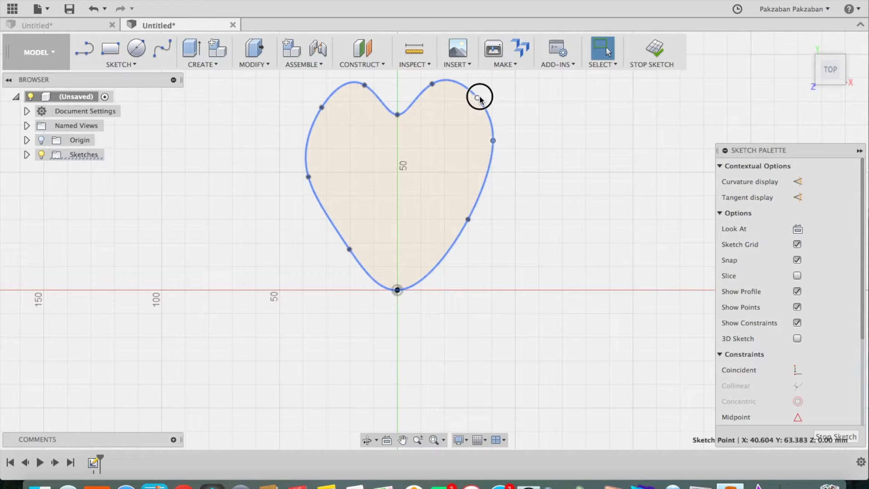
drag(478, 98, 469, 92)
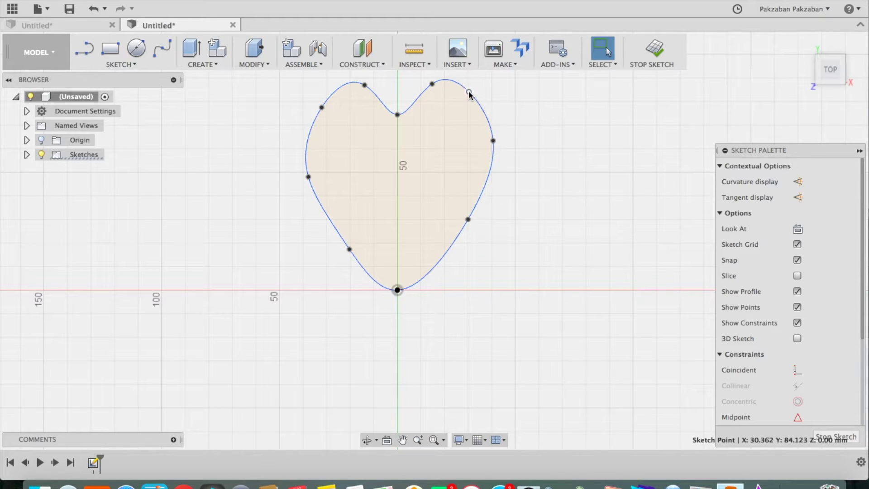
click(533, 194)
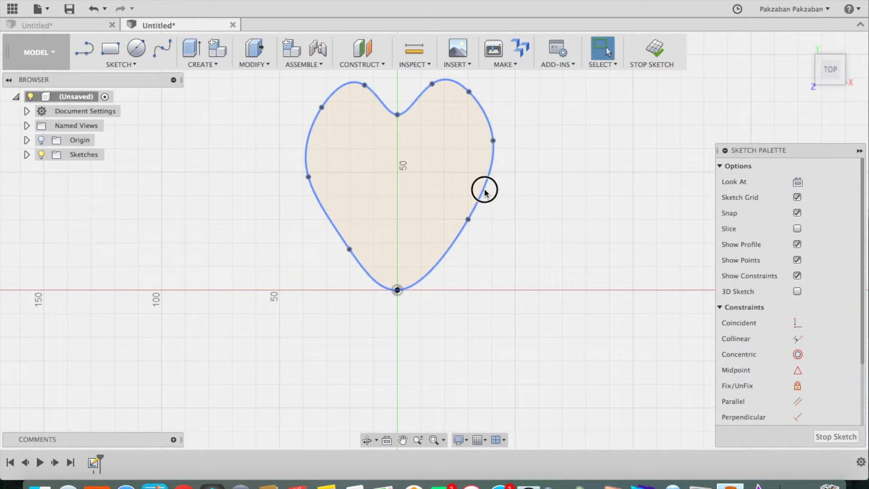
- Shorten a tangent handle on the heart's lower-right side to smooth the curve
click(484, 191)
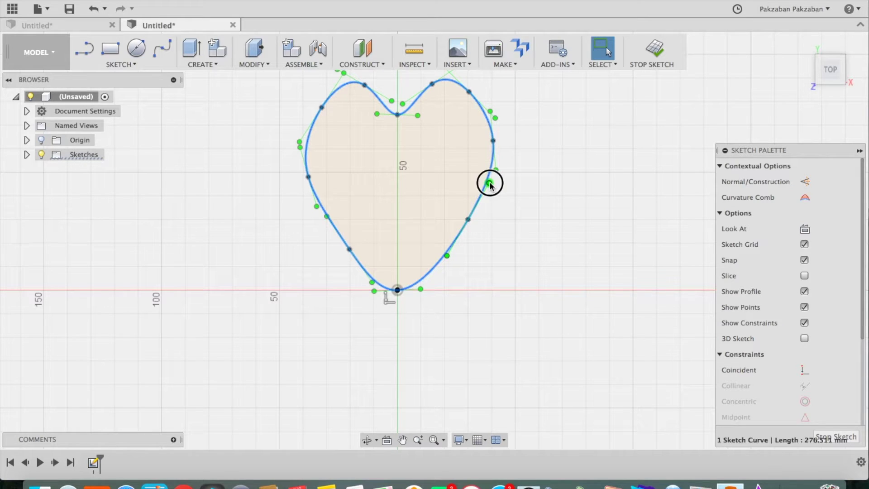
mouse_move(490, 184)
mouse_down()
mouse_move(489, 202)
mouse_move(469, 190)
mouse_move(483, 200)
mouse_move(502, 173)
mouse_move(479, 202)
mouse_up()
click(498, 227)
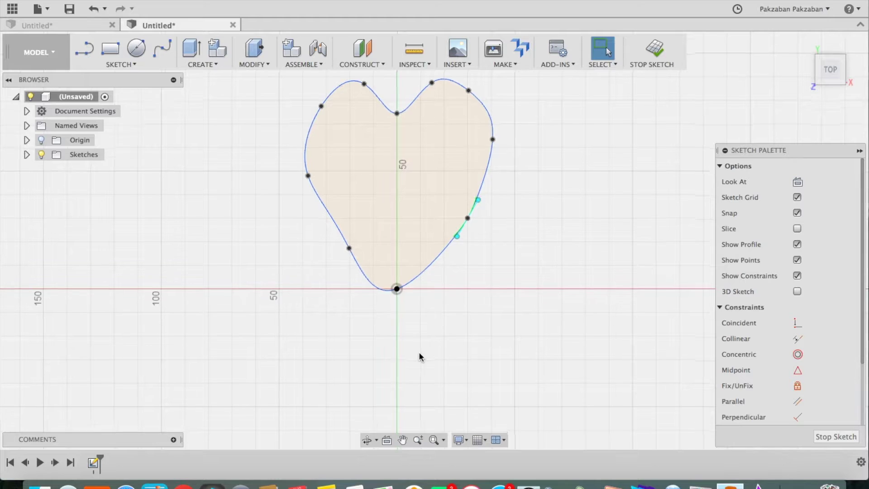
scroll(419, 355, down, 10)
- Draw an open half-heart spline from the vertical axis, up over the top, and back to the axis
scroll(419, 356, down, 2)
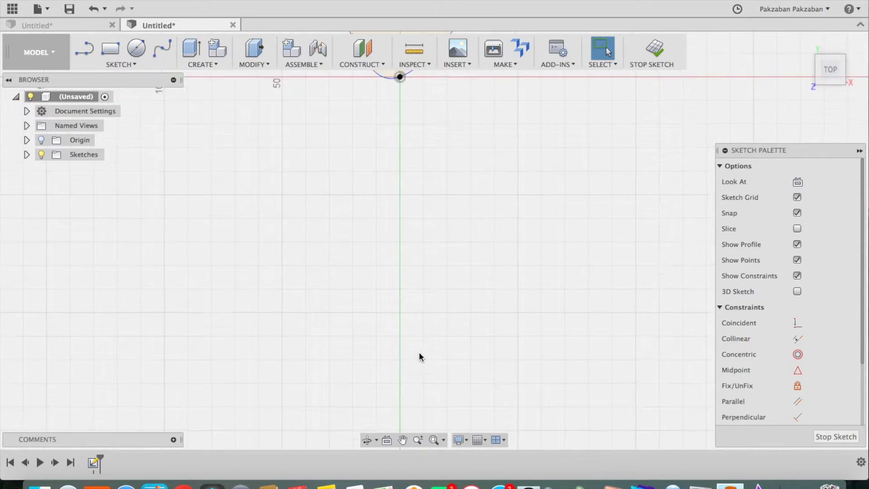
scroll(481, 182, up, 2)
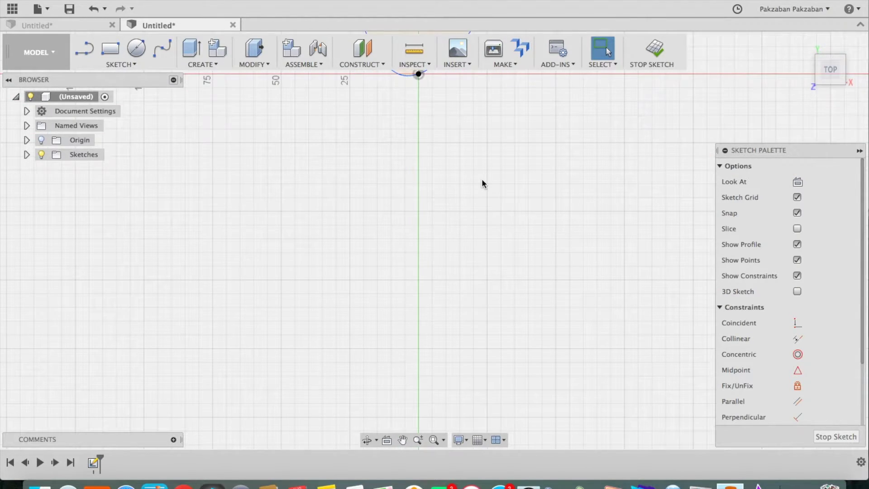
click(162, 54)
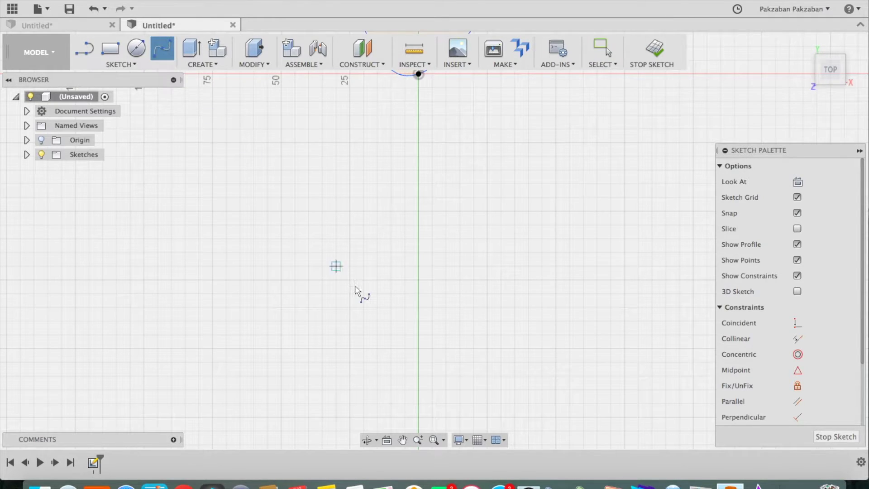
click(418, 348)
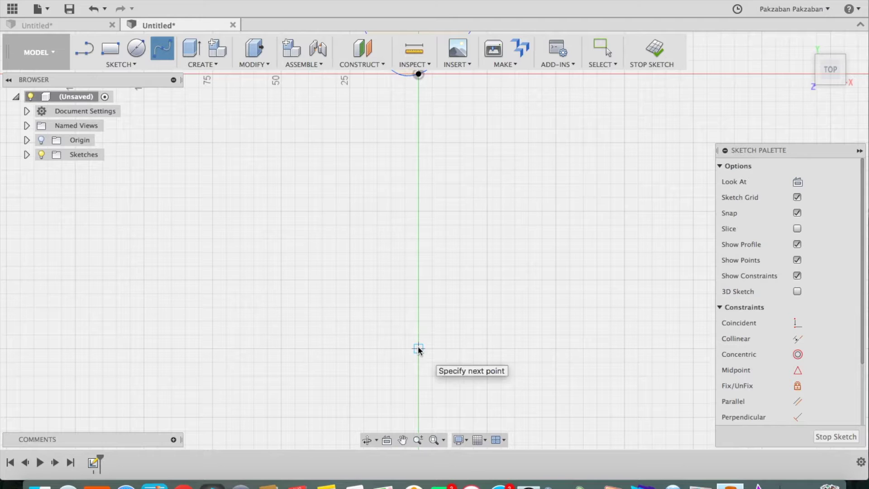
click(368, 297)
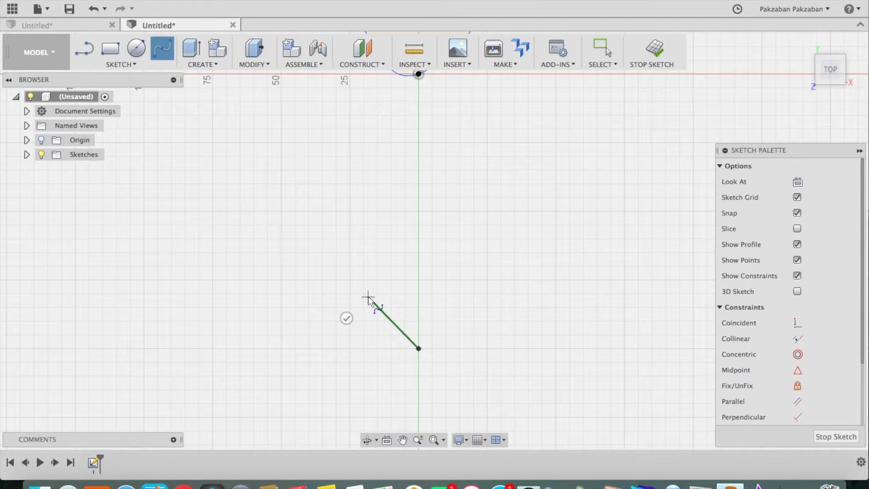
click(323, 225)
click(328, 140)
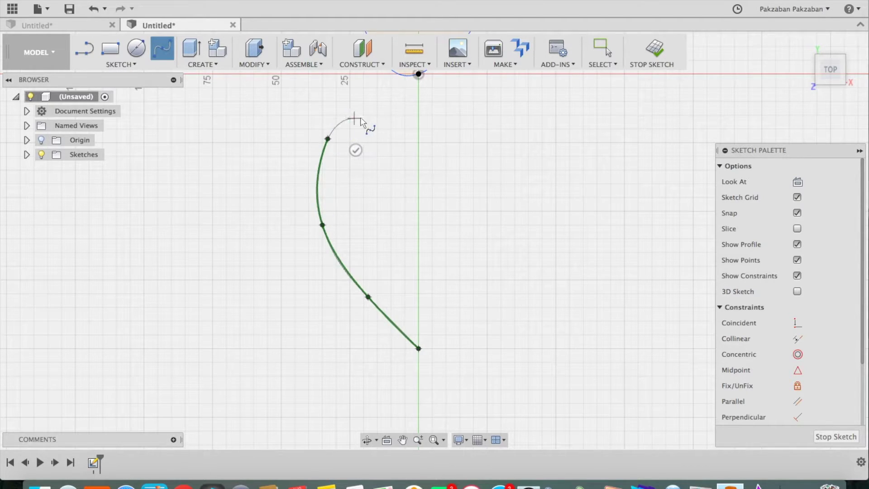
click(378, 115)
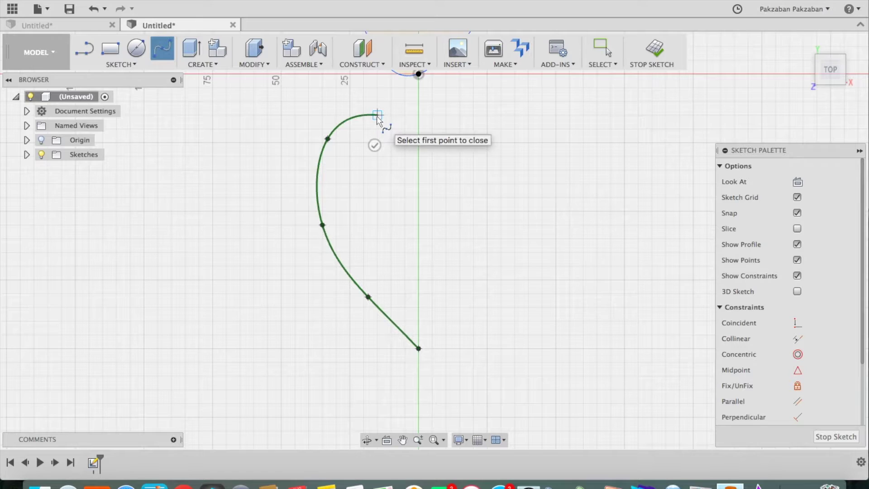
click(419, 141)
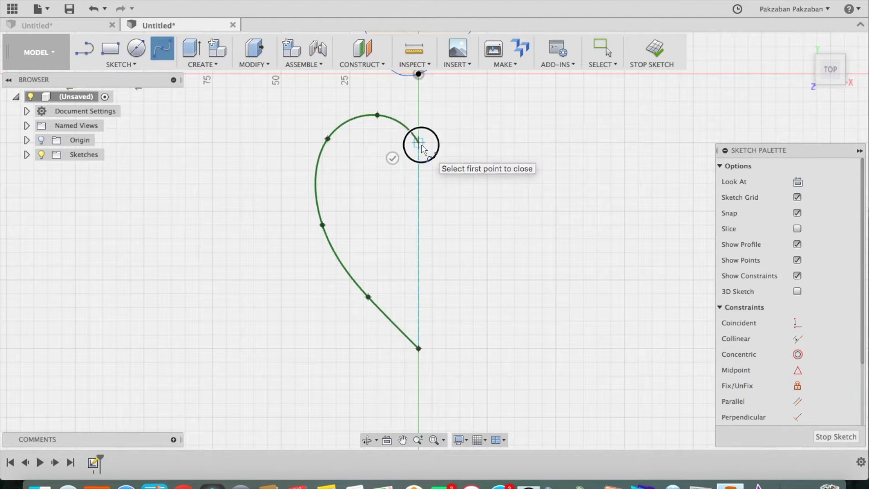
click(393, 158)
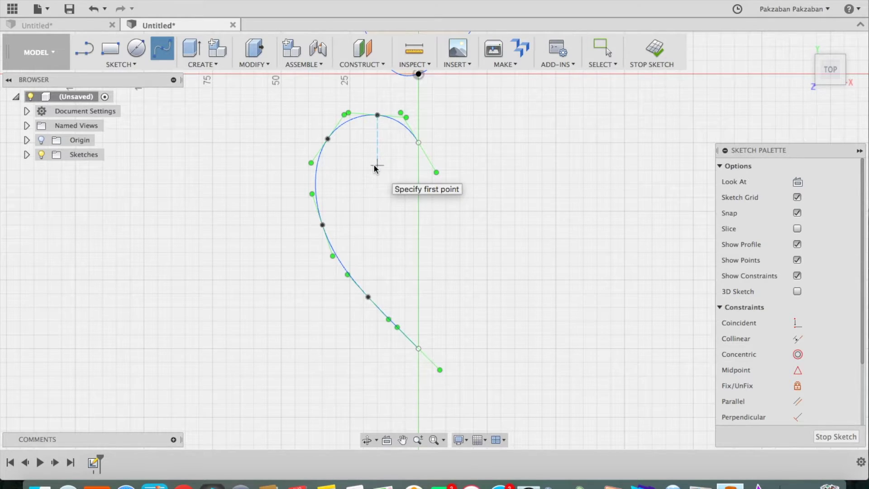
- Widen the heart's upper-left lobe by moving its fit point outward
key(Escape)
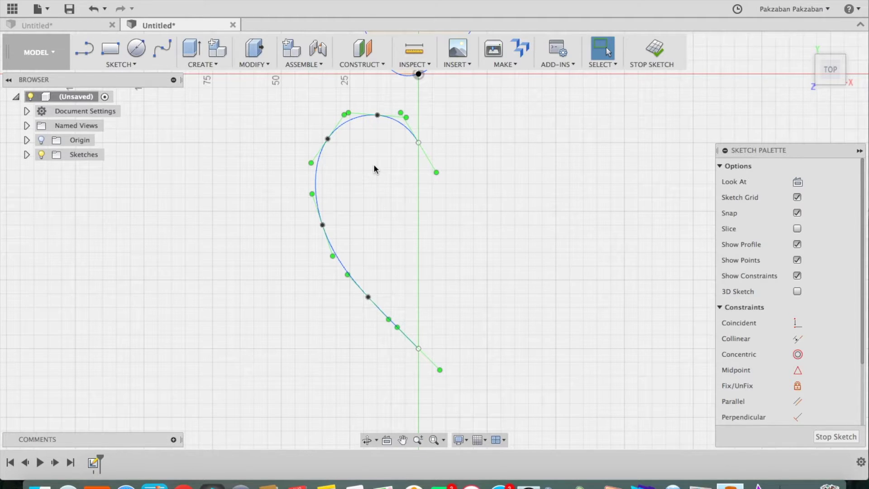
click(253, 206)
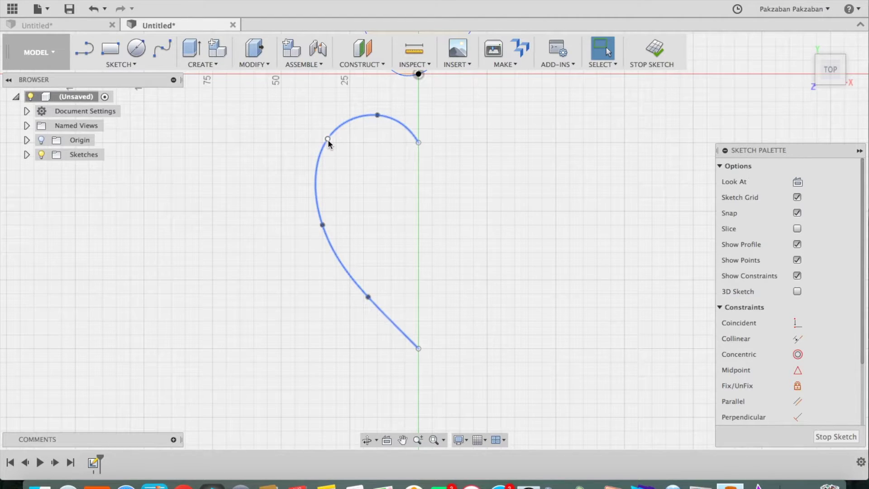
drag(328, 139, 324, 145)
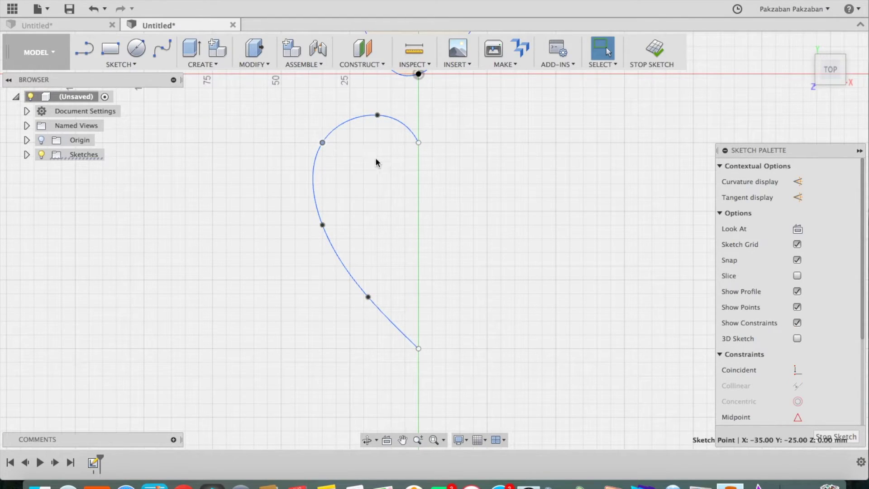
- Check the overlapping endpoint and curve at the spline's upper end on the axis
click(417, 141)
click(419, 143)
click(435, 147)
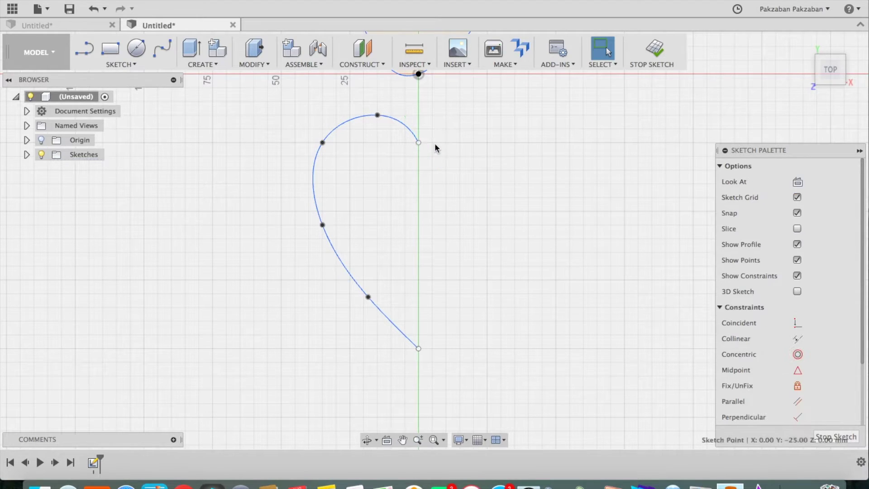
click(419, 143)
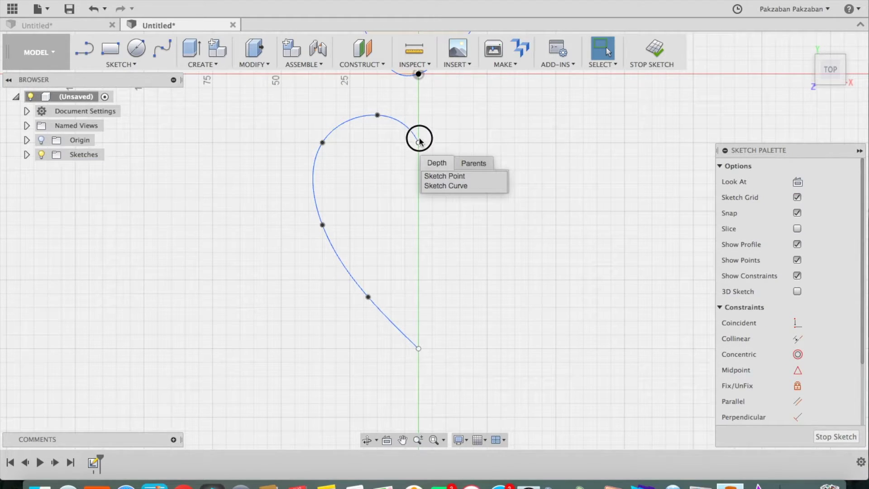
click(447, 141)
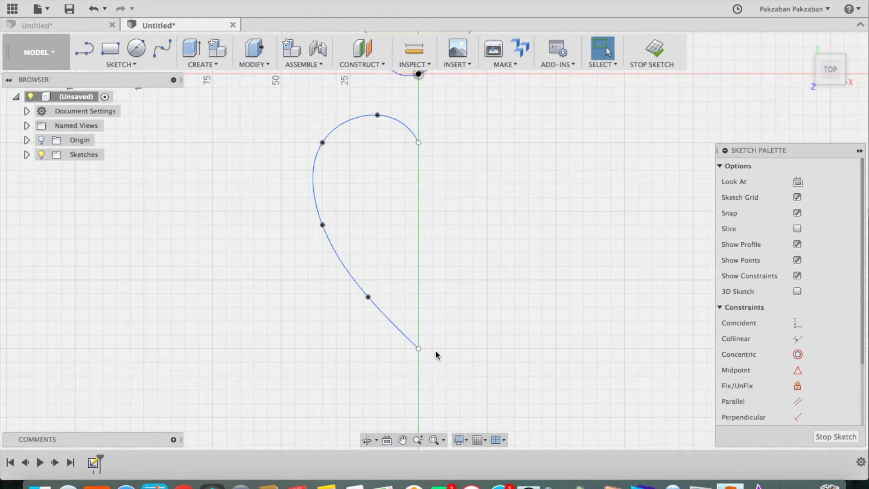
- Draw a vertical line down the axis from the spline's top end to close the profile
click(91, 53)
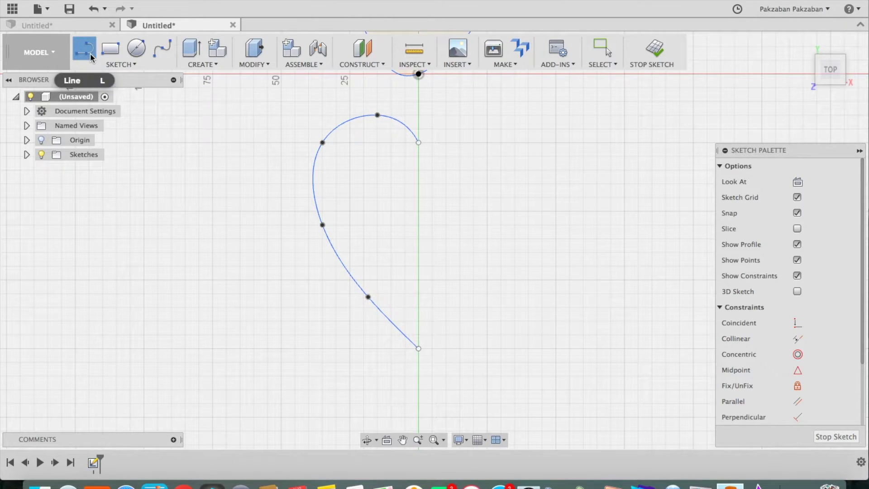
click(418, 115)
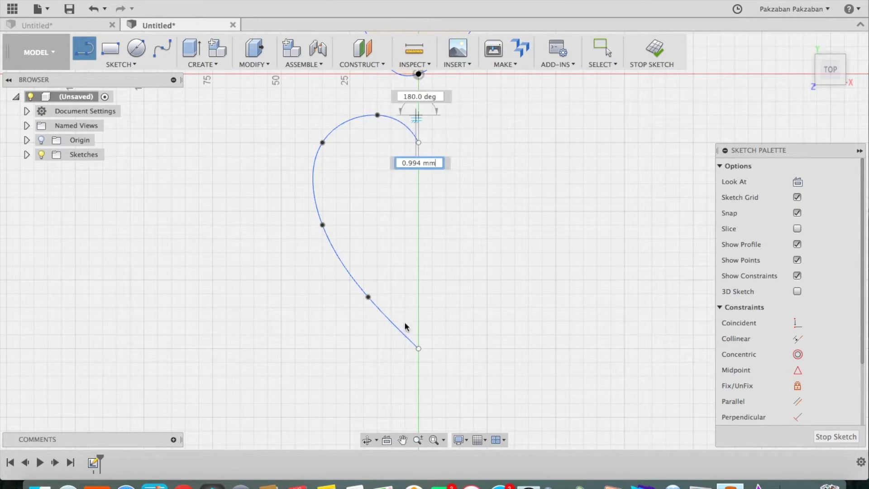
click(418, 391)
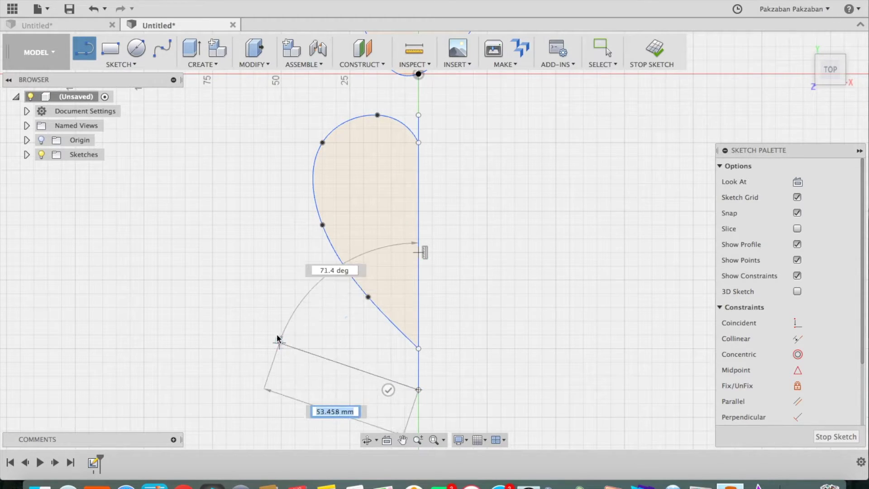
key(Escape)
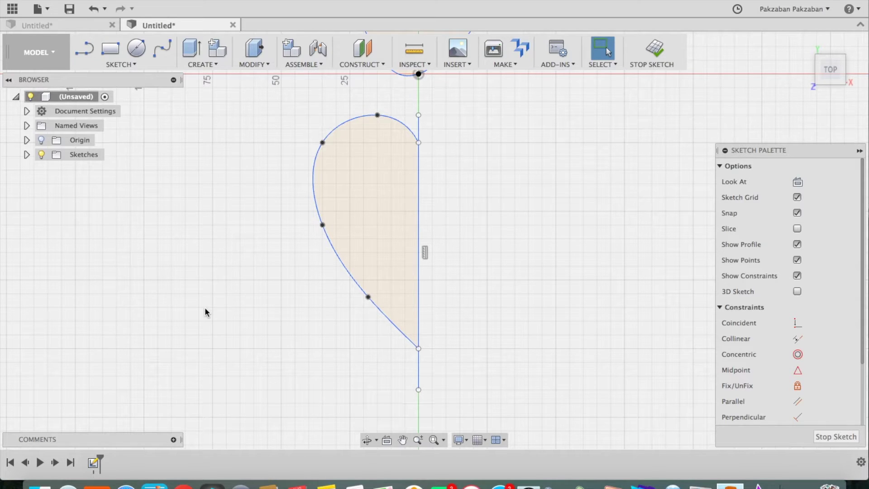
click(130, 65)
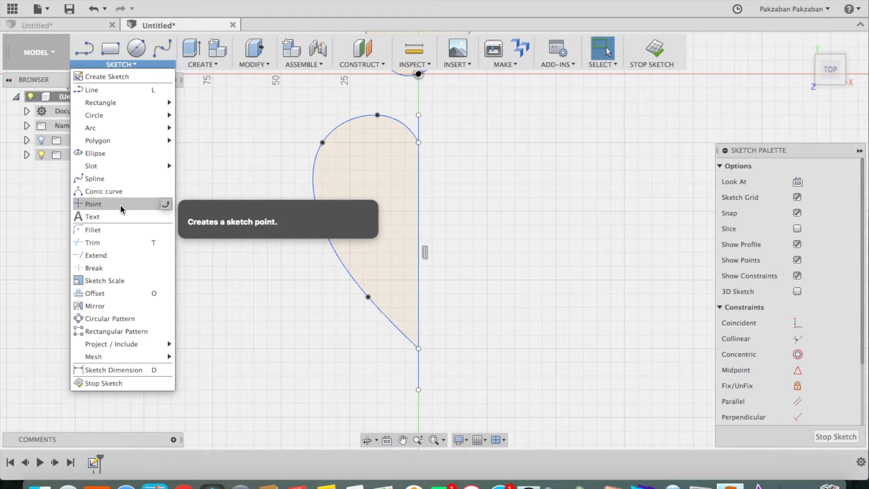
- Mirror the half-heart spline about the vertical centre line into a full heart
click(106, 306)
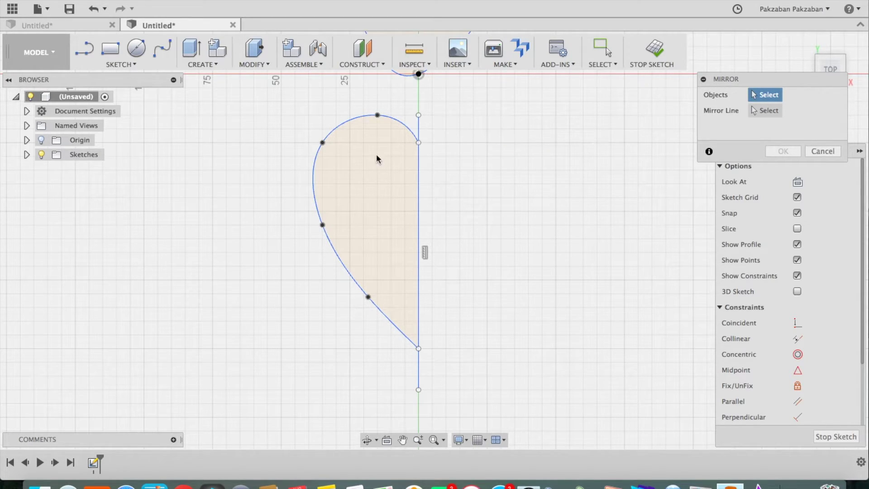
click(313, 193)
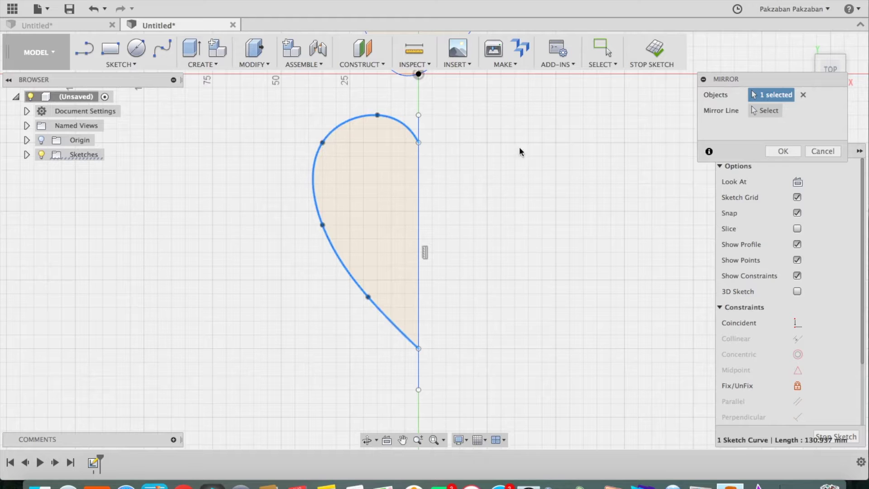
click(766, 113)
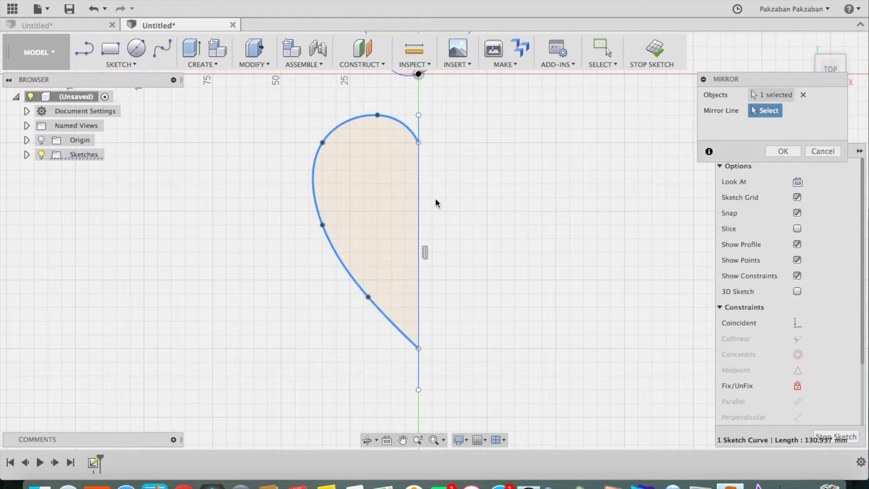
click(417, 203)
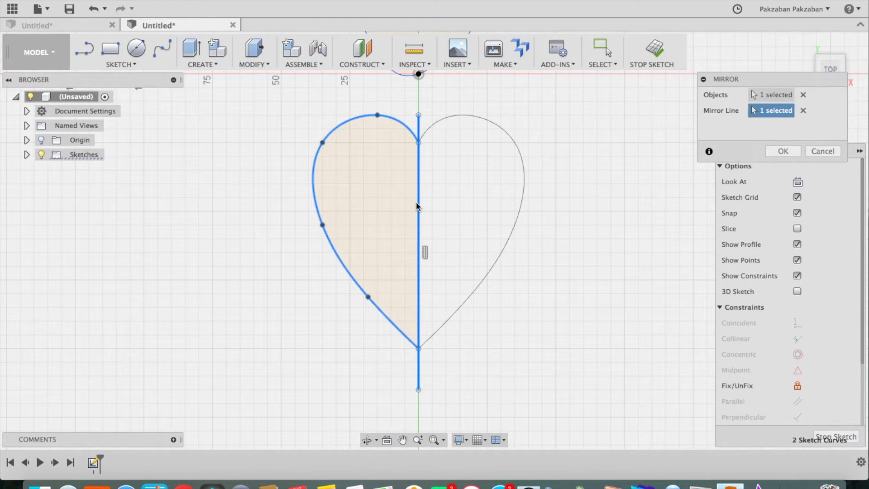
click(792, 152)
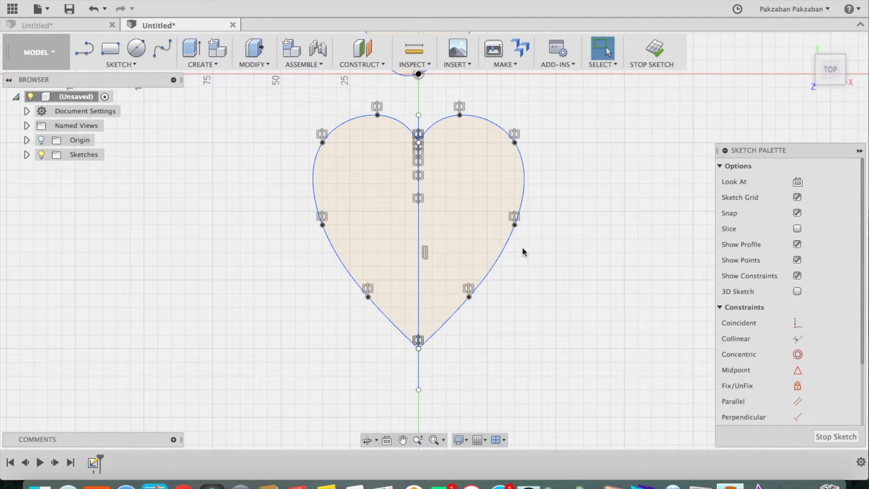
- Delete the vertical centre line and finish the sketch
click(419, 236)
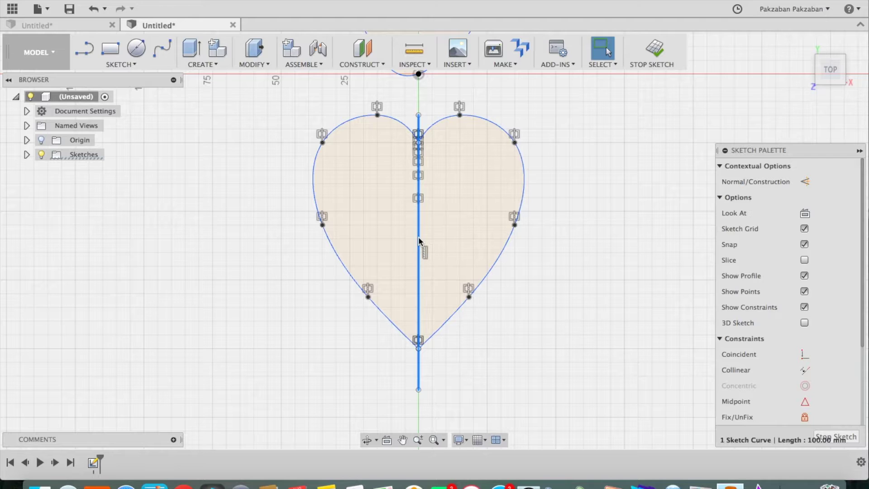
key(Delete)
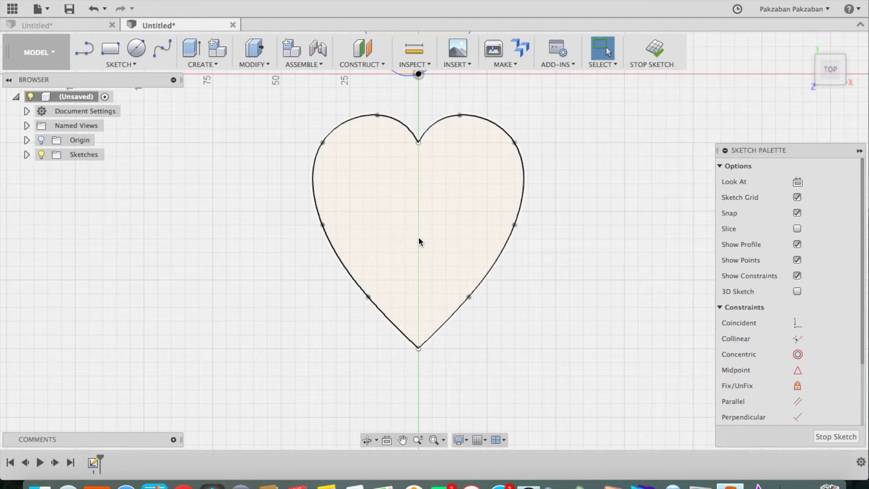
click(514, 288)
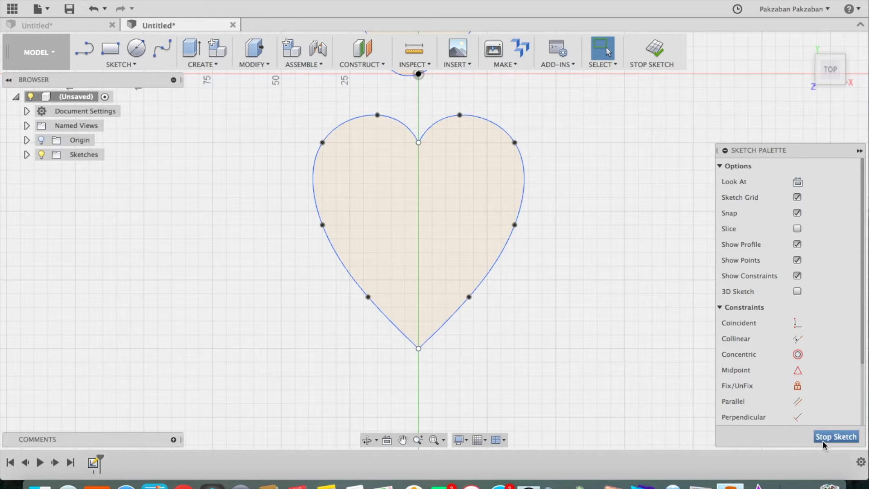
click(836, 437)
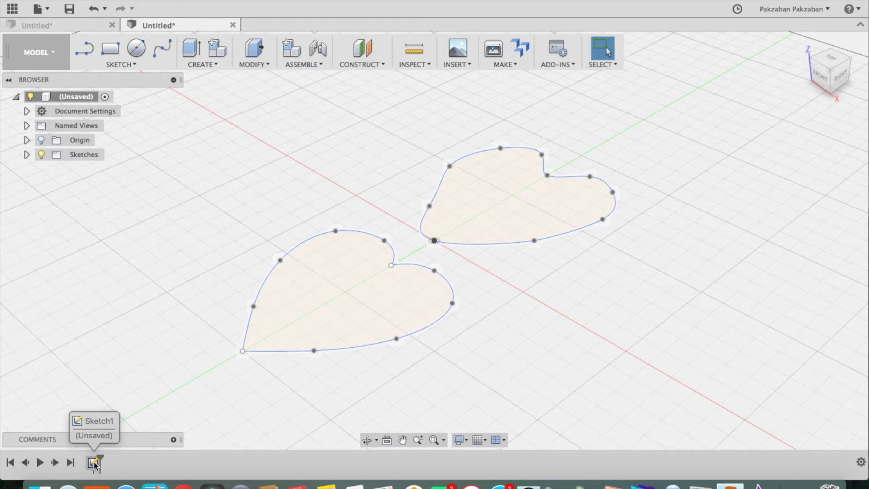
- Reopen Sketch1 from the timeline and delete the lopsided heart above the axis
double_click(94, 461)
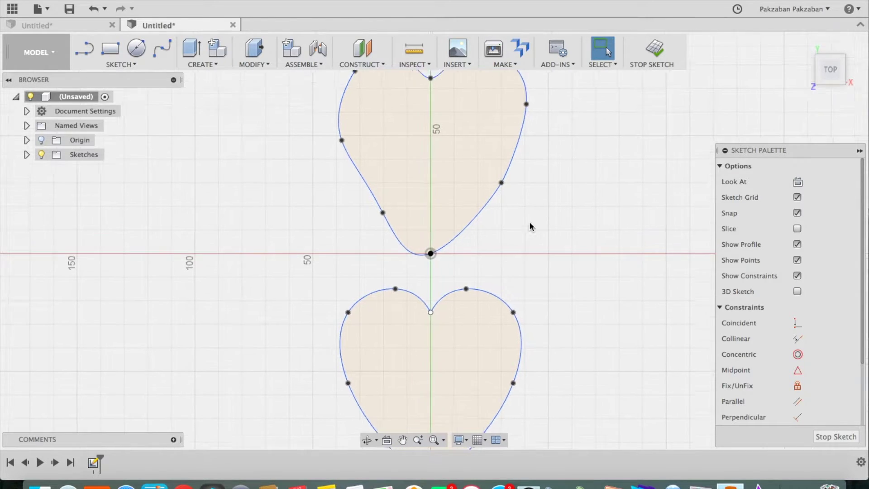
click(570, 265)
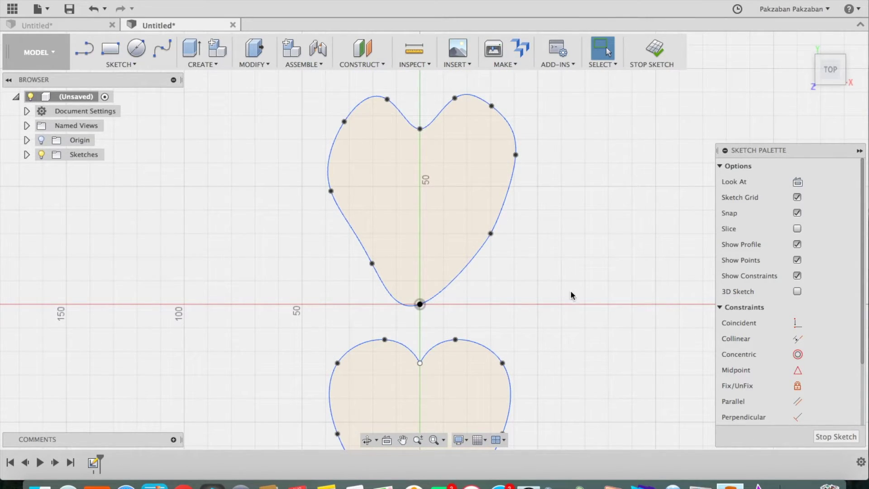
drag(582, 307, 283, 78)
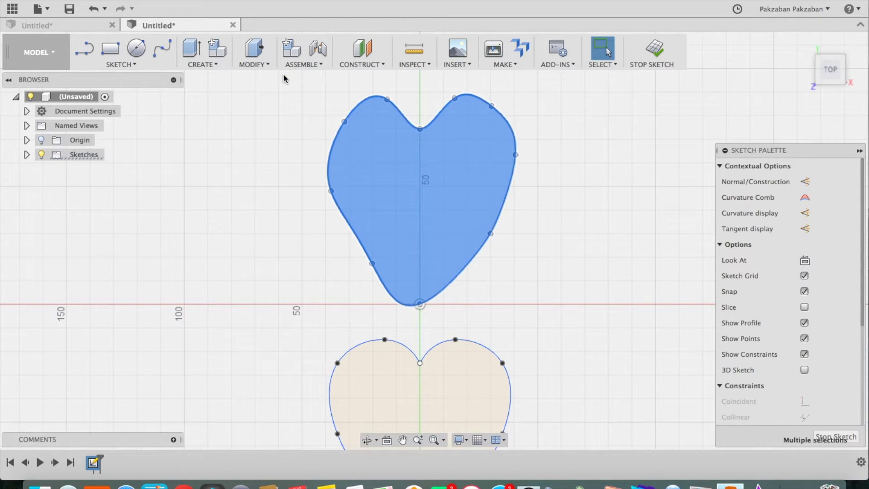
key(Delete)
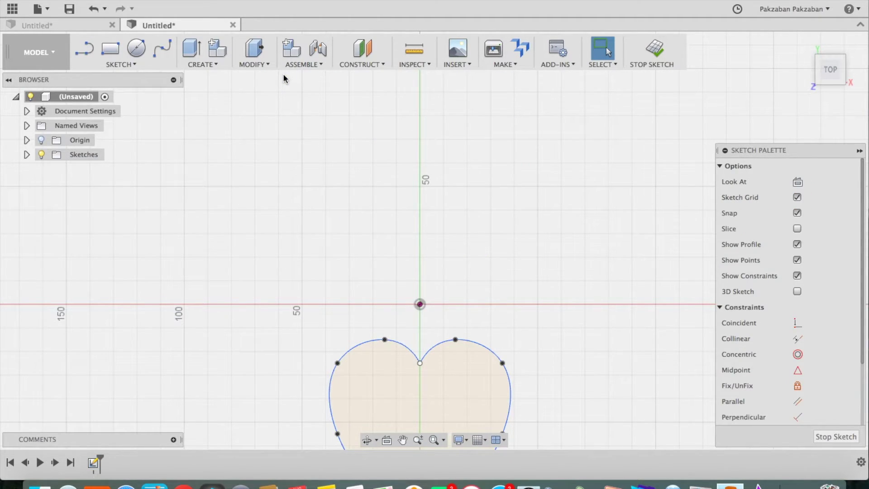
- Draw a 100 × 50 mm two-point rectangle starting 50 mm left of the origin
click(110, 51)
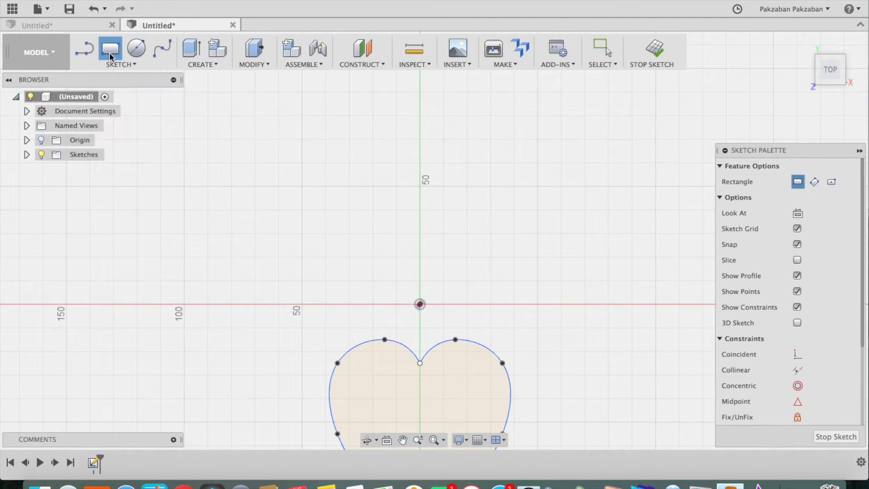
click(302, 304)
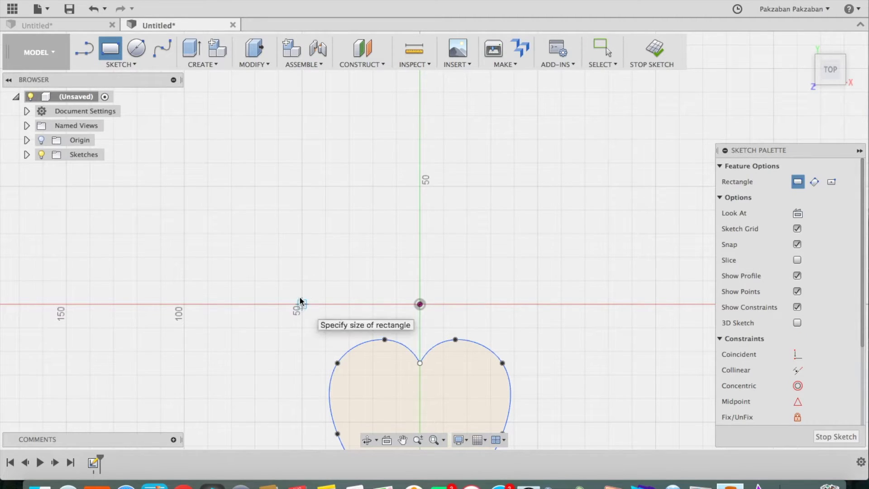
click(537, 186)
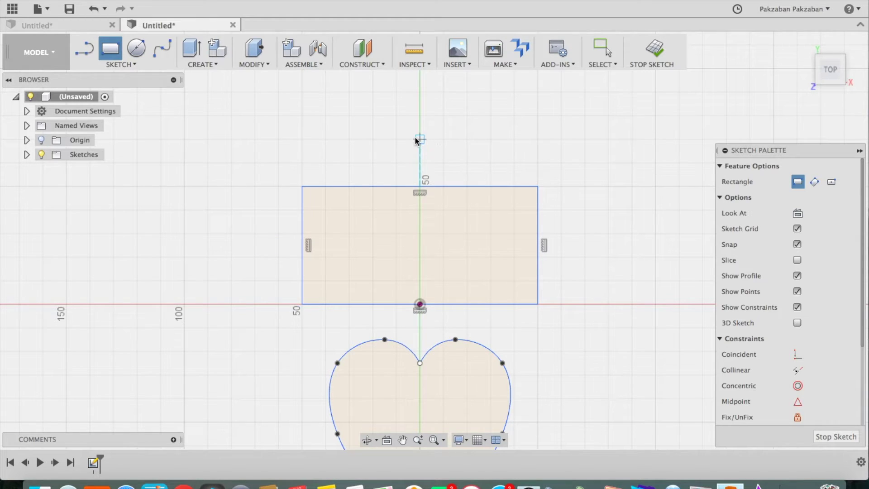
key(Escape)
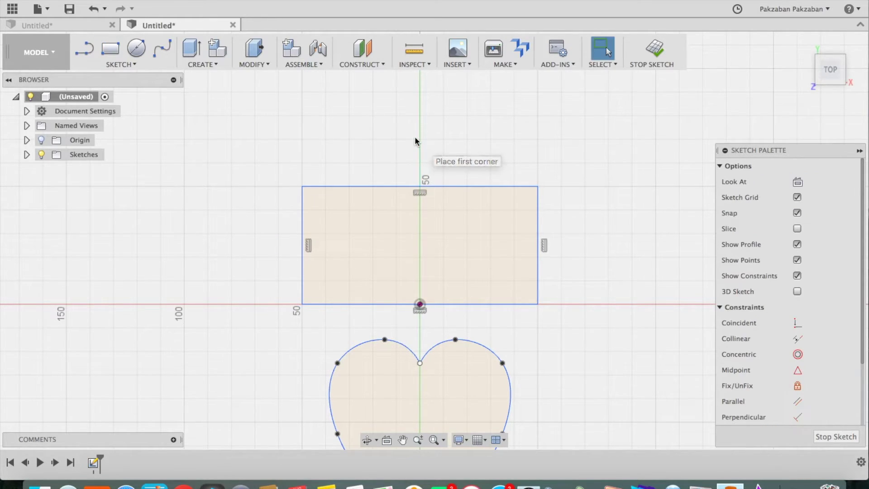
- Add a 107.703 mm circle centred on the rectangle's top-left corner and finish the sketch
click(142, 55)
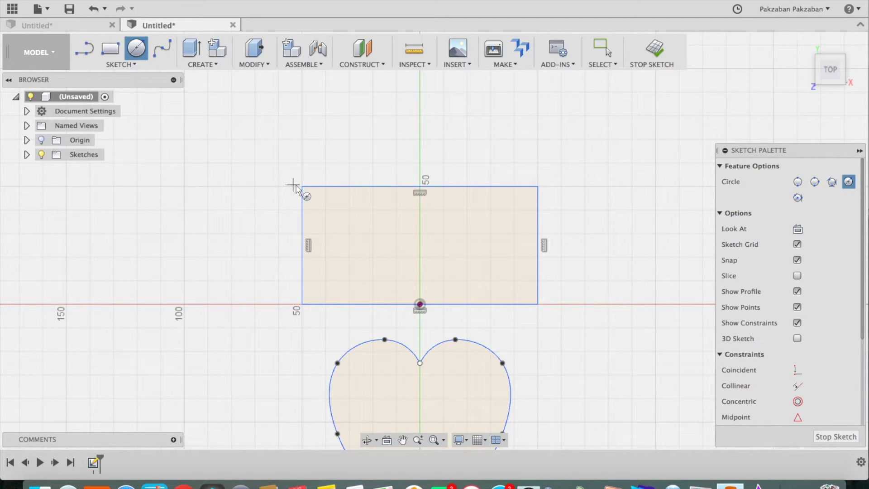
click(301, 187)
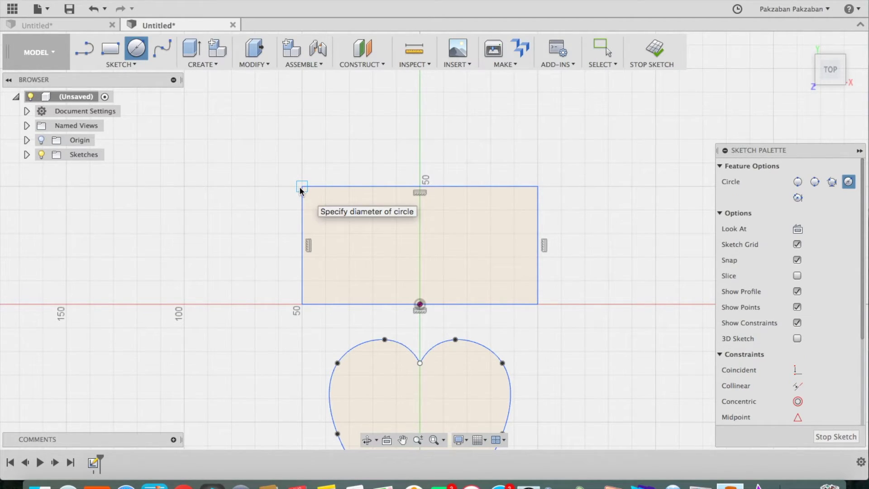
click(420, 142)
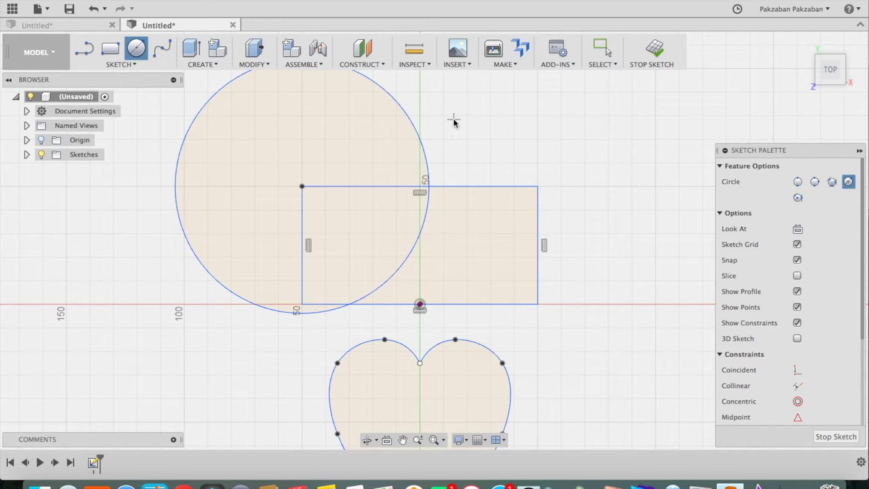
key(Escape)
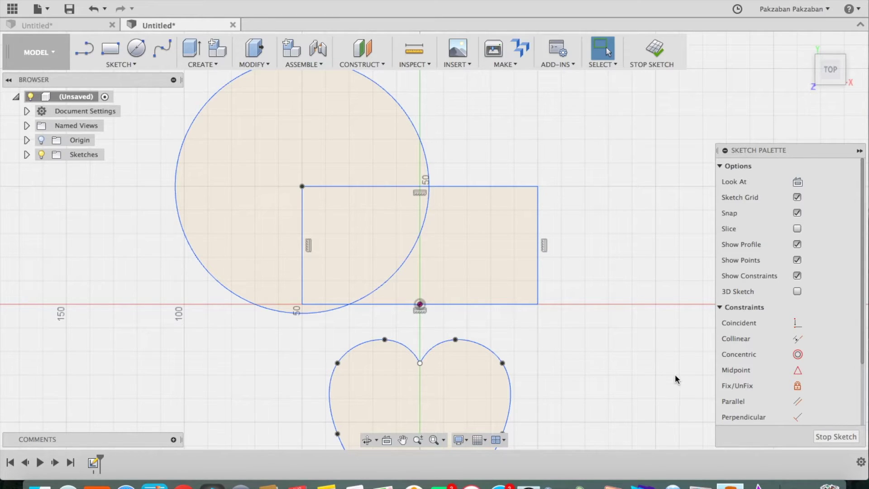
click(830, 440)
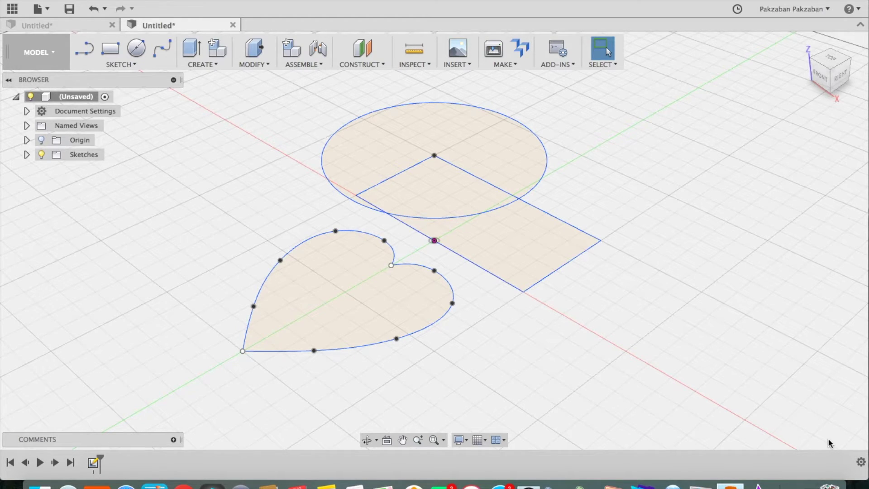
- Pin Revolve to the quick-access toolbar and remove the New Component shortcut
click(217, 65)
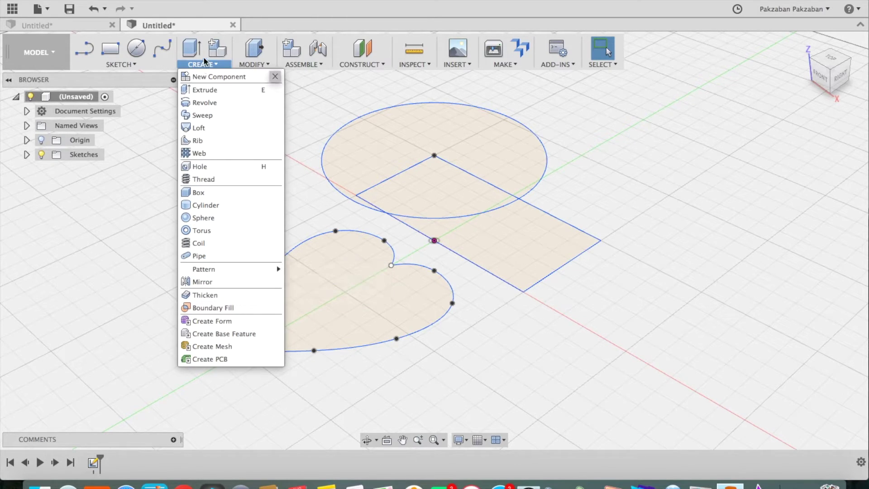
mouse_move(210, 269)
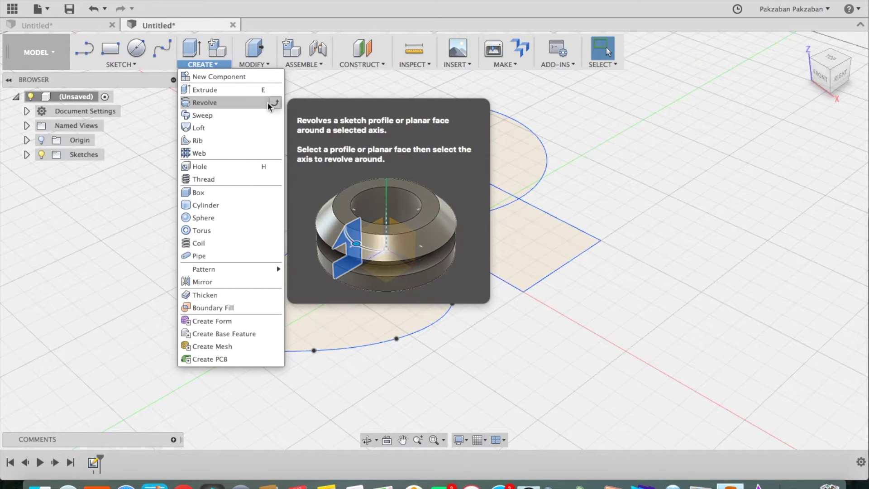
click(274, 104)
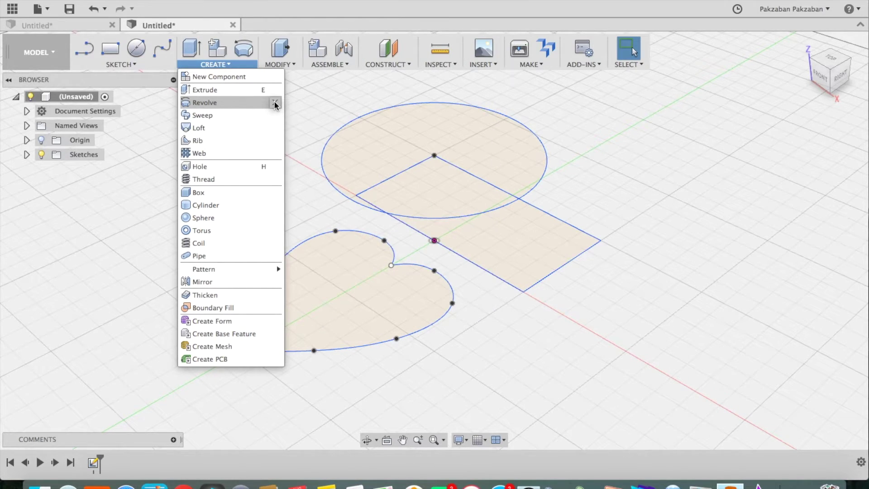
click(313, 100)
click(218, 53)
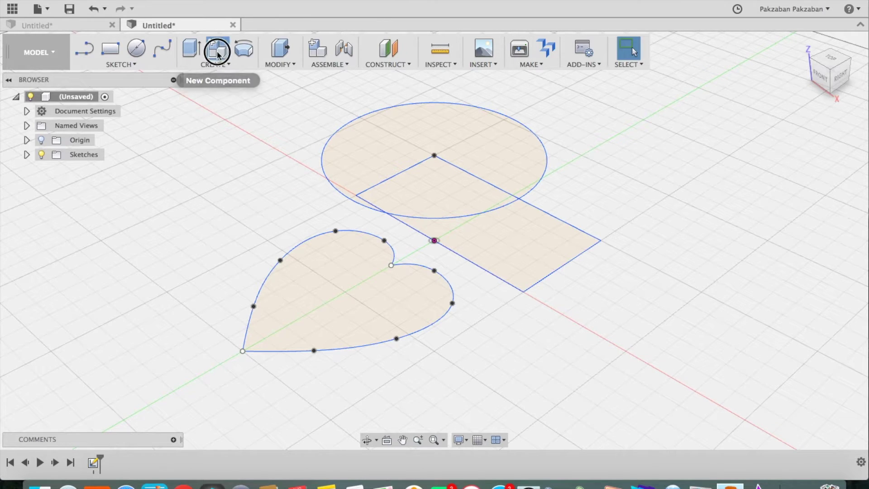
drag(217, 54, 208, 155)
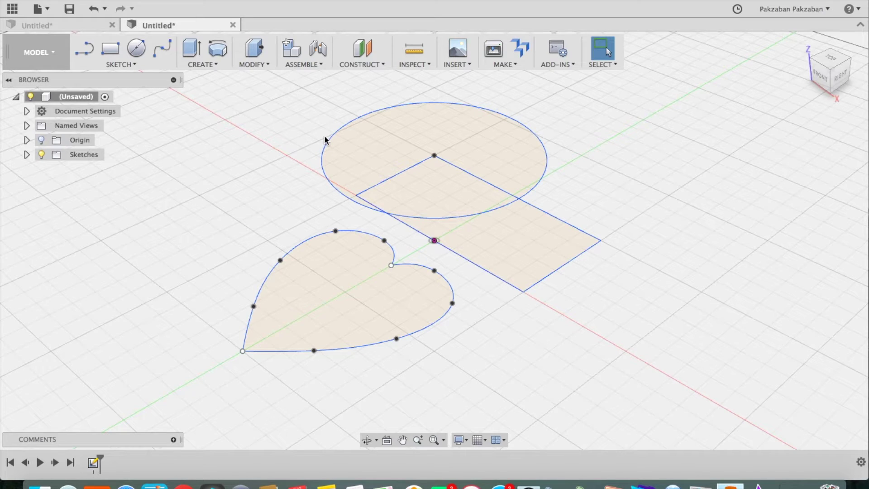
- Extrude the circle and rectangle profiles, excluding the wedge, entering a 50 mm distance
click(189, 50)
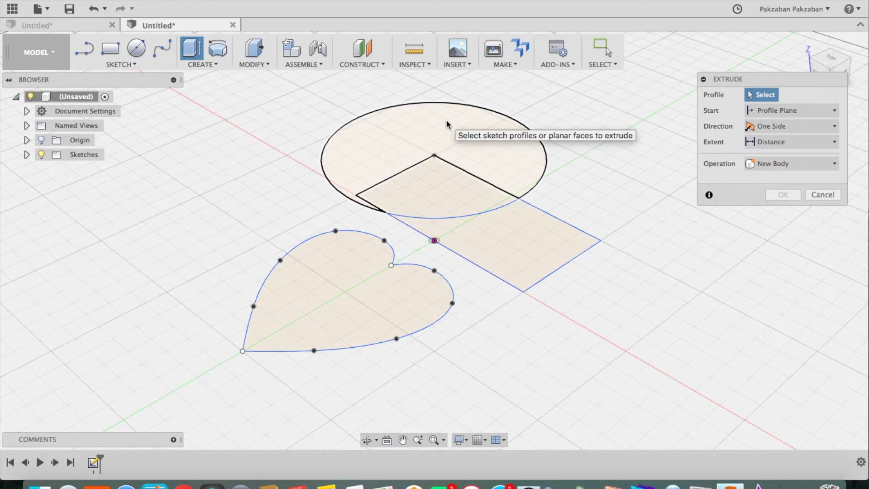
click(428, 198)
click(514, 263)
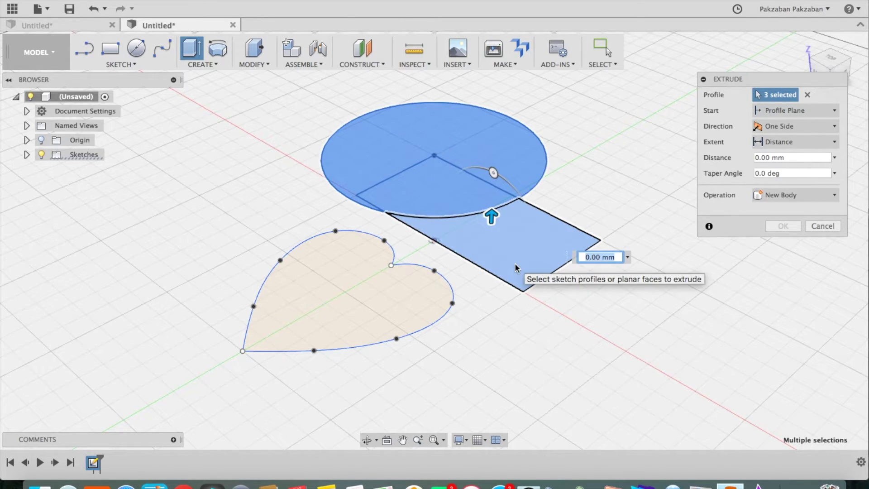
click(463, 197)
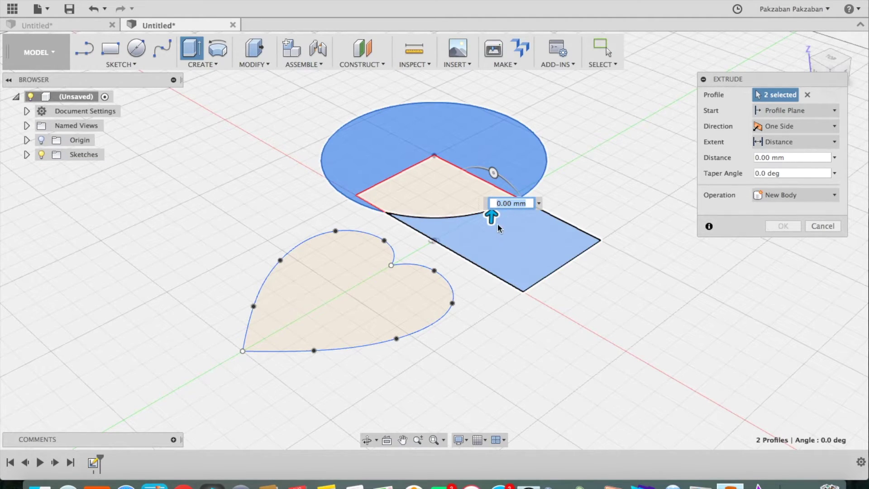
drag(491, 218, 495, 155)
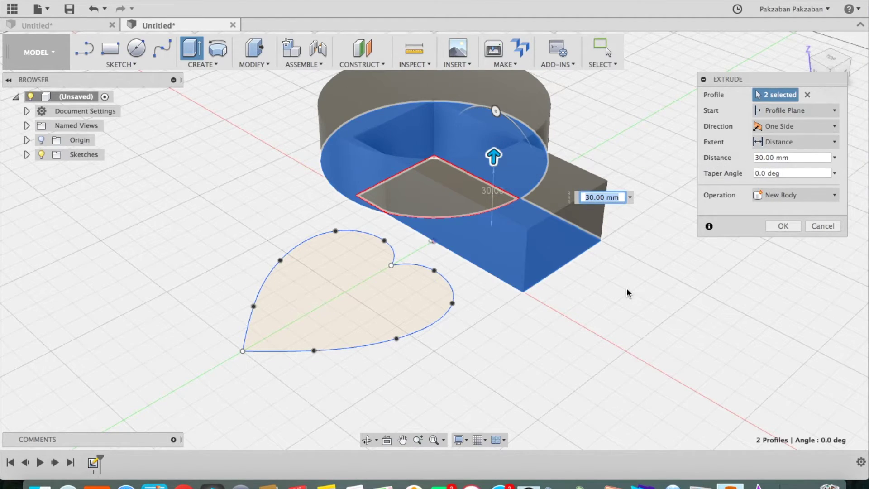
scroll(626, 288, up, 3)
scroll(627, 288, up, 2)
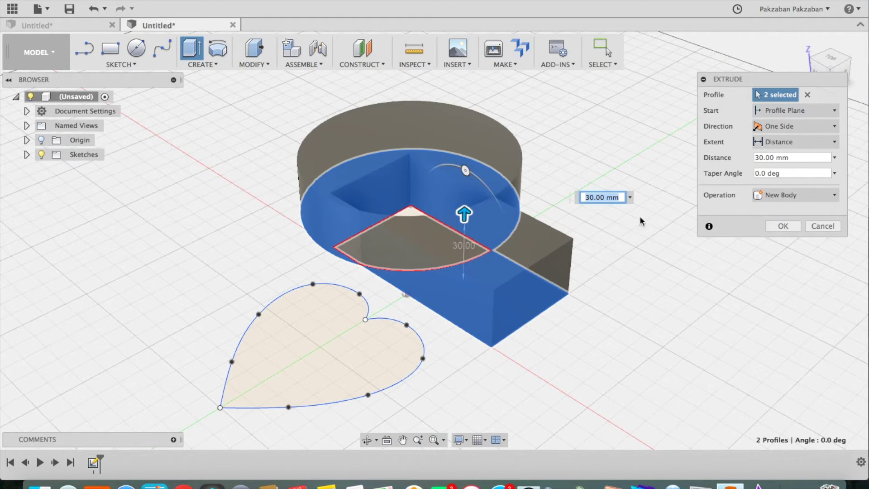
double_click(775, 156)
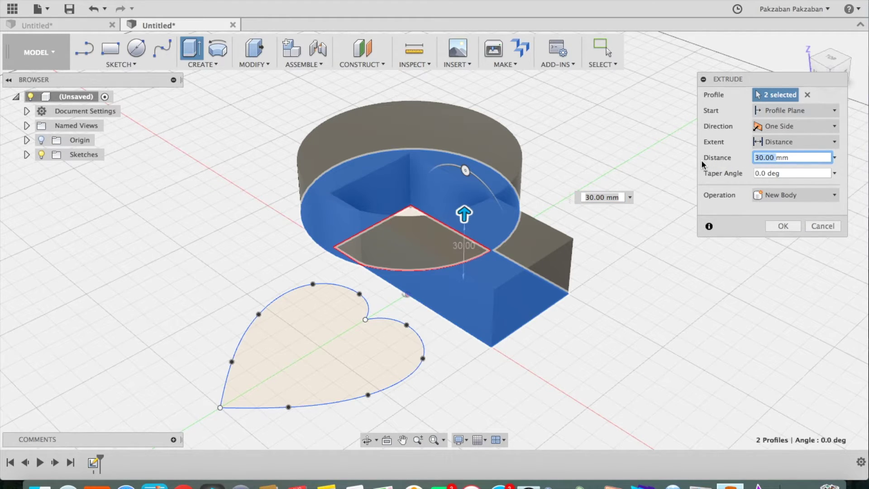
text(50mm)
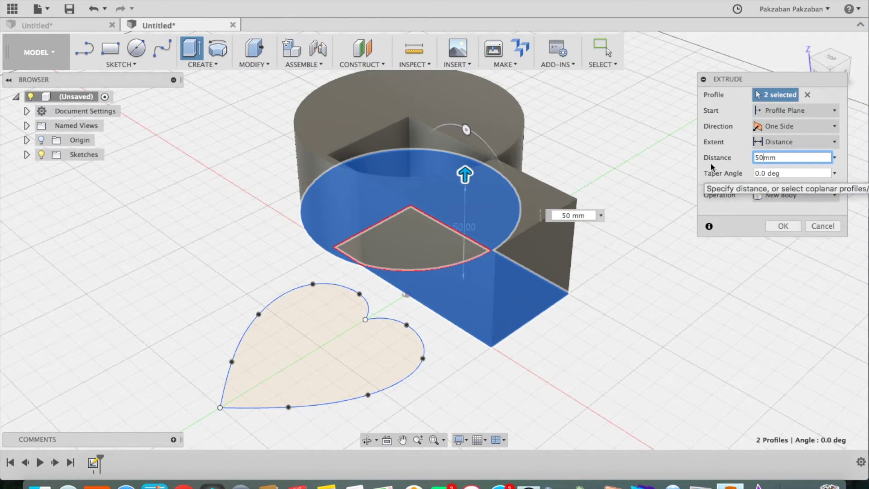
- Make the extrusion symmetric about the sketch plane, shorten it to 20 mm, and create a new body
click(831, 130)
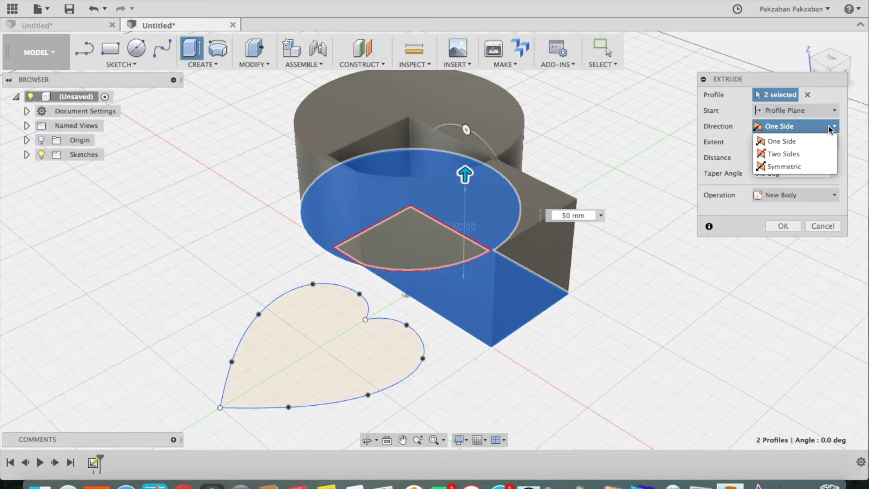
click(811, 154)
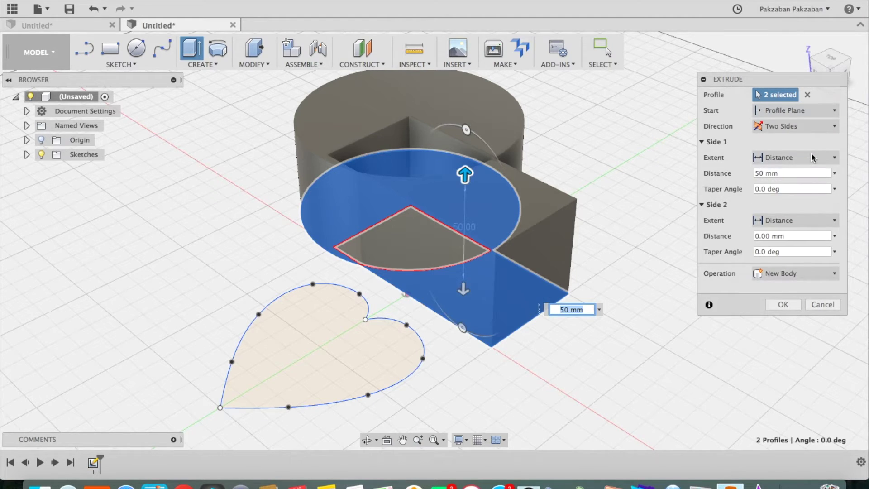
drag(463, 292, 459, 348)
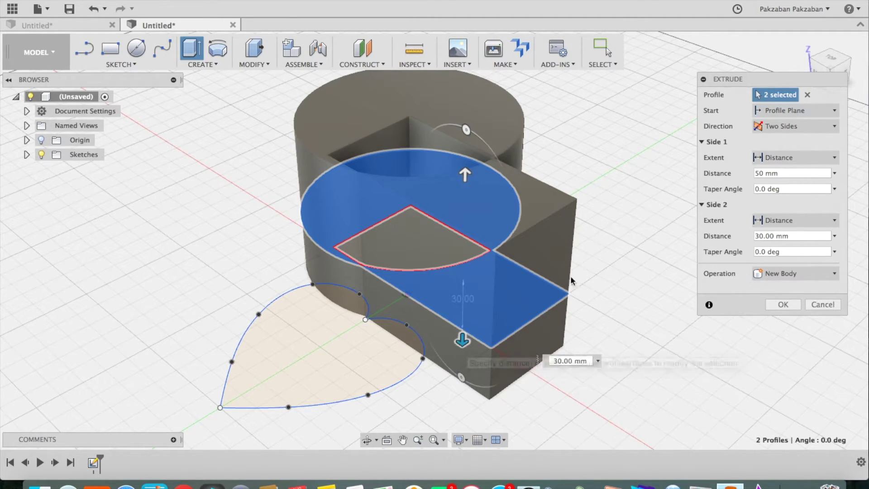
click(835, 127)
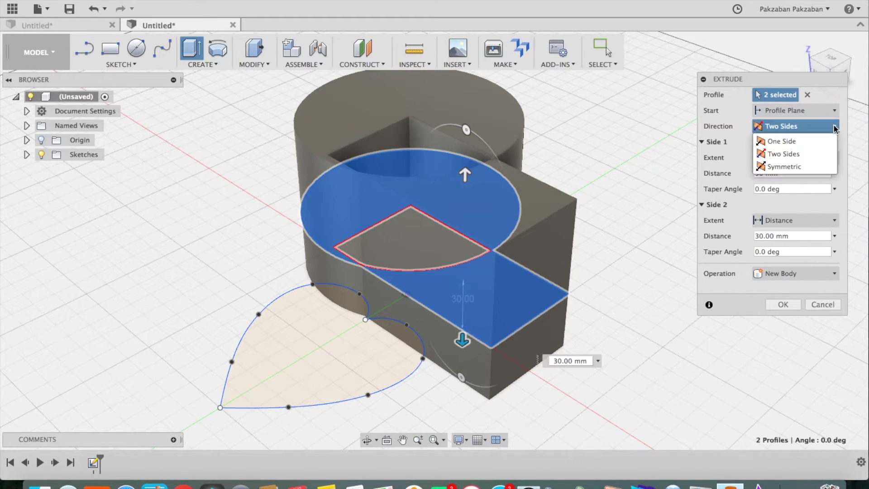
click(811, 167)
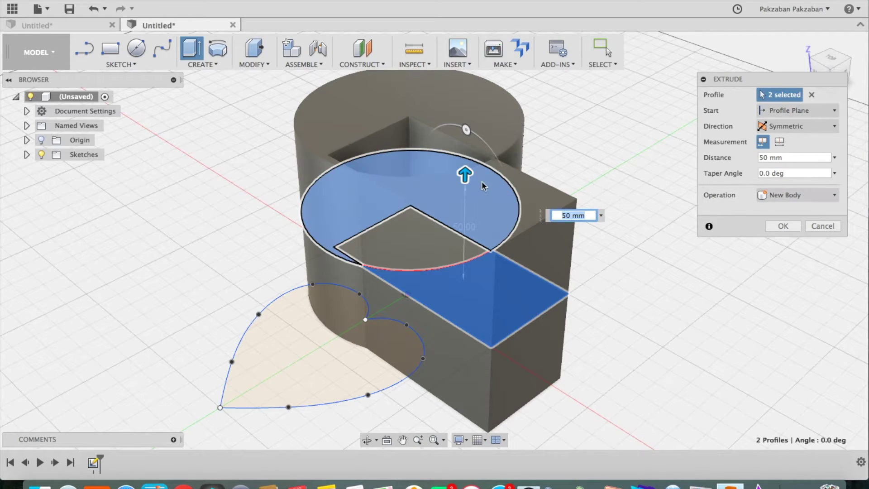
drag(465, 175, 460, 229)
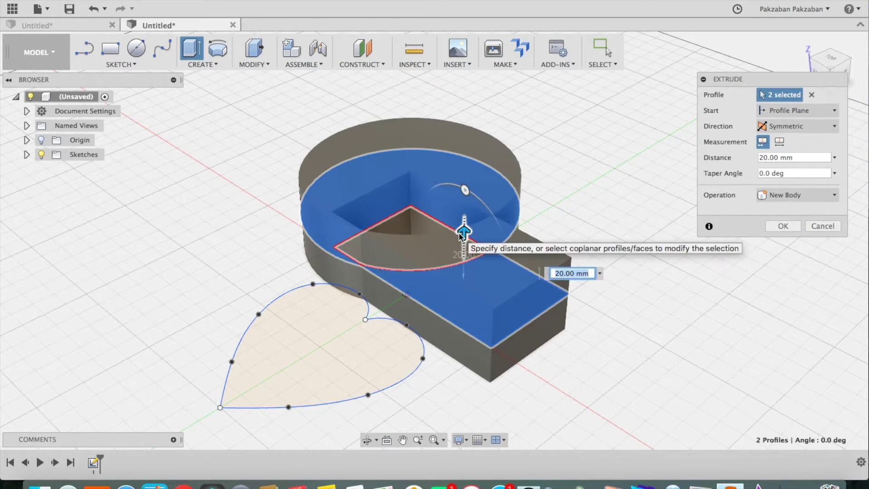
click(792, 227)
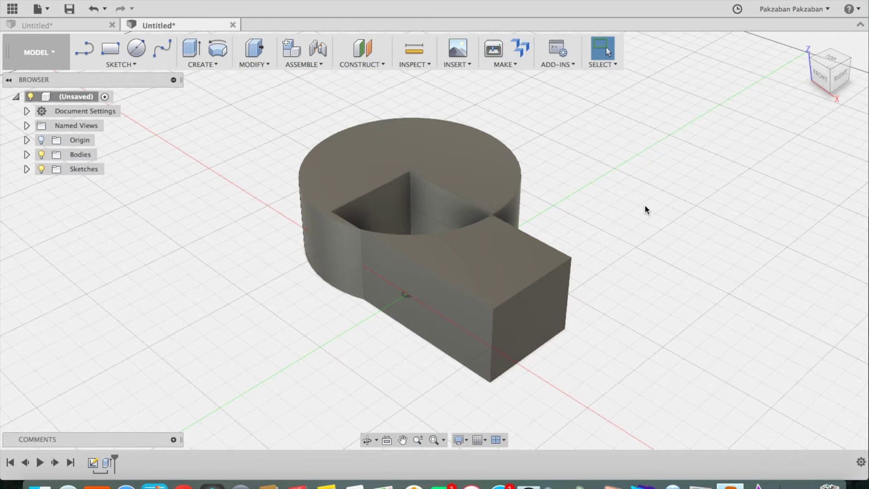
- Expand Sketches in the Browser and turn Sketch1's visibility back on
drag(832, 85, 822, 98)
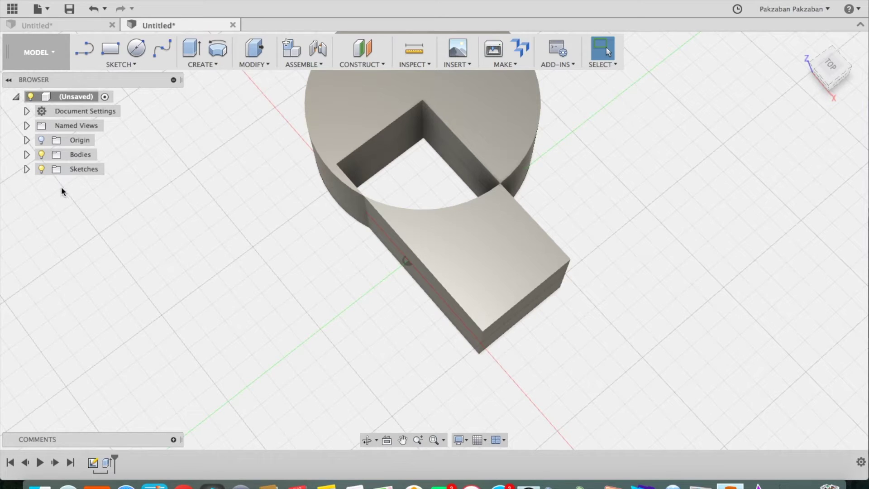
click(26, 169)
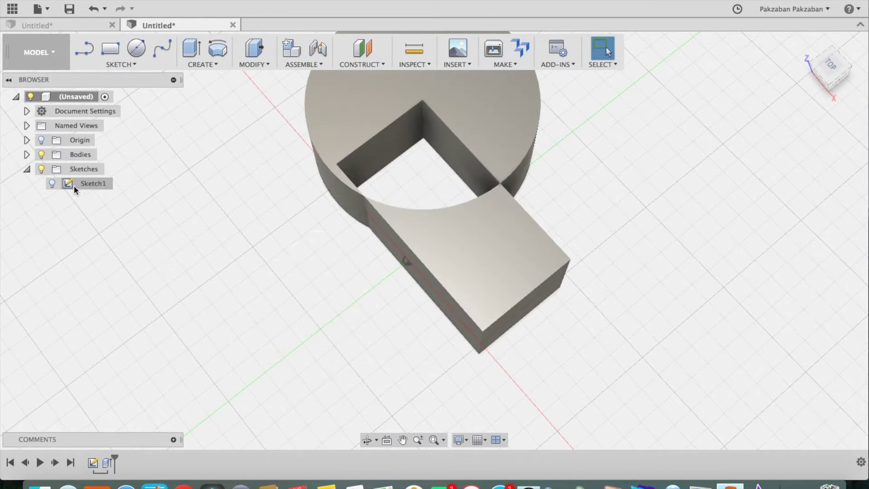
click(59, 186)
click(53, 184)
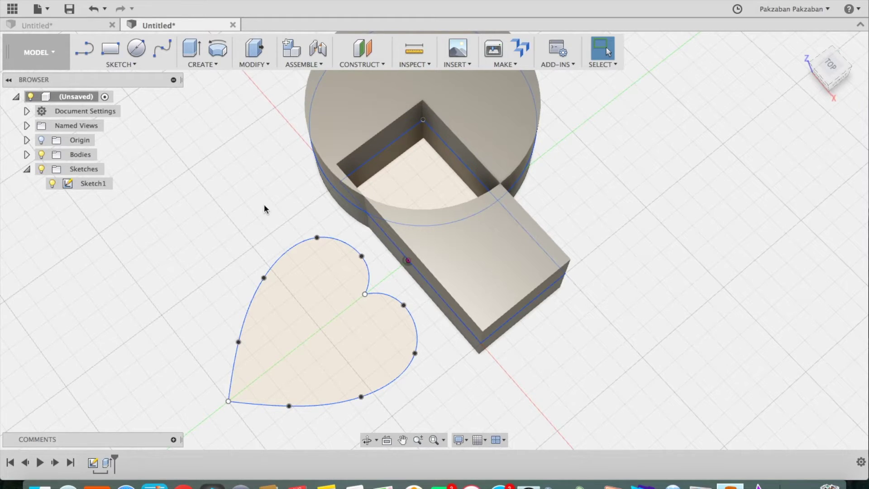
- Extrude the wedge profile in the pocket 90 mm upward as a new body
click(407, 187)
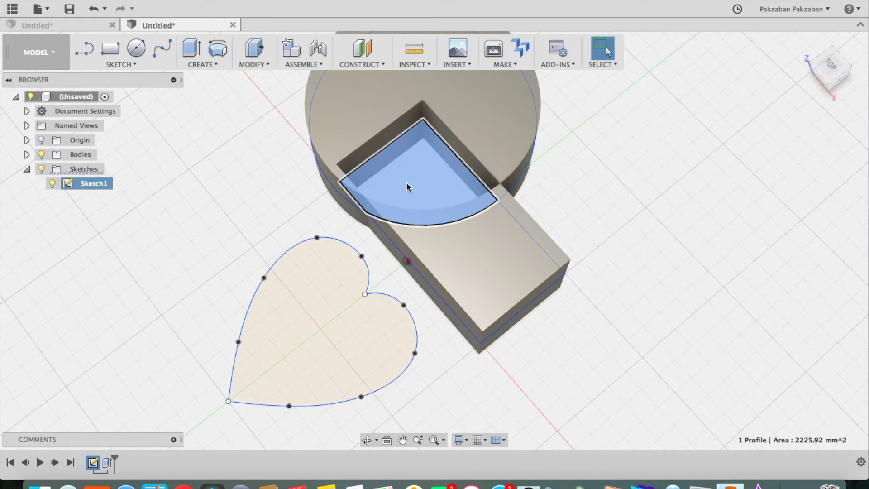
click(192, 56)
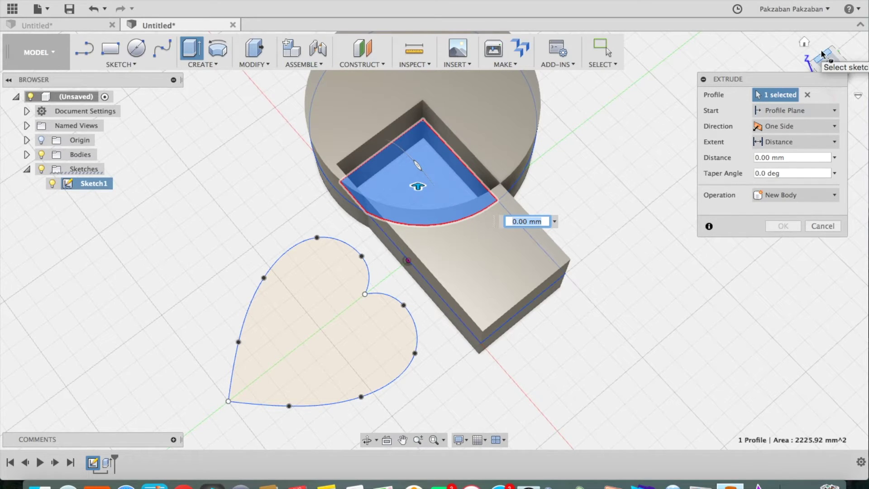
click(804, 42)
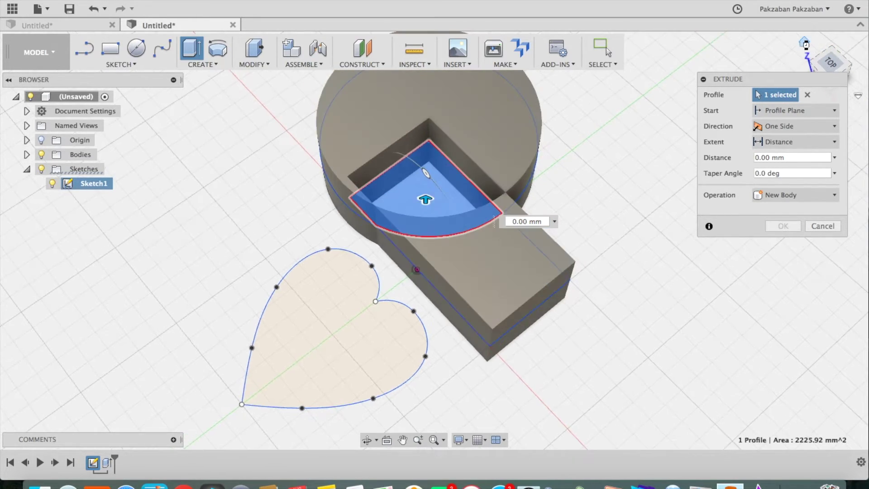
drag(462, 218, 470, 100)
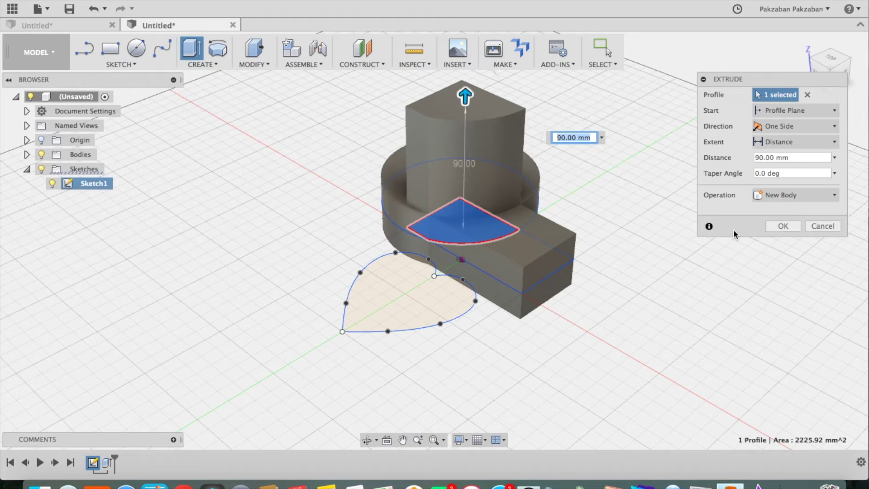
click(784, 226)
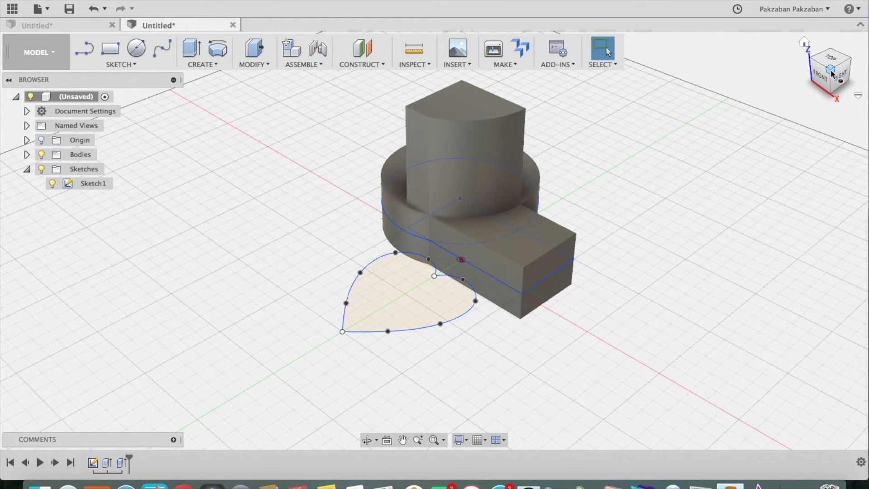
mouse_move(822, 75)
mouse_down()
mouse_move(784, 90)
mouse_move(835, 64)
mouse_move(831, 74)
mouse_up()
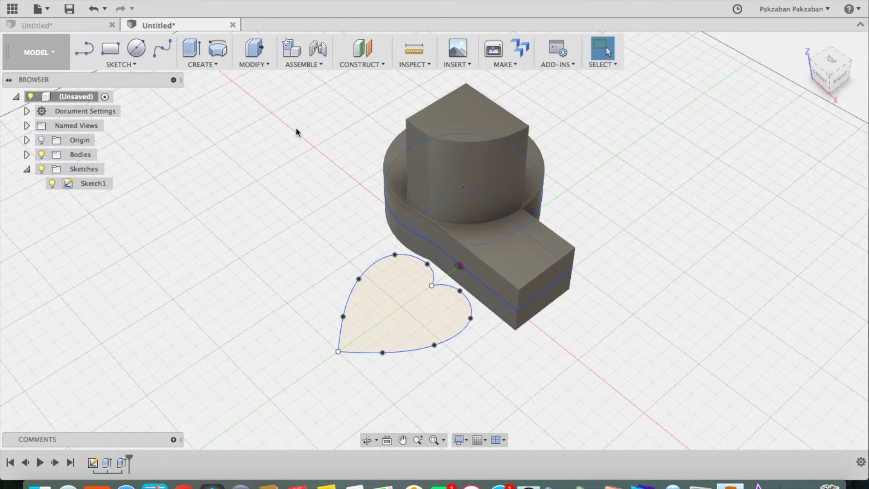
- Start a revolve of the heart profile using the straight edge as its axis
click(219, 50)
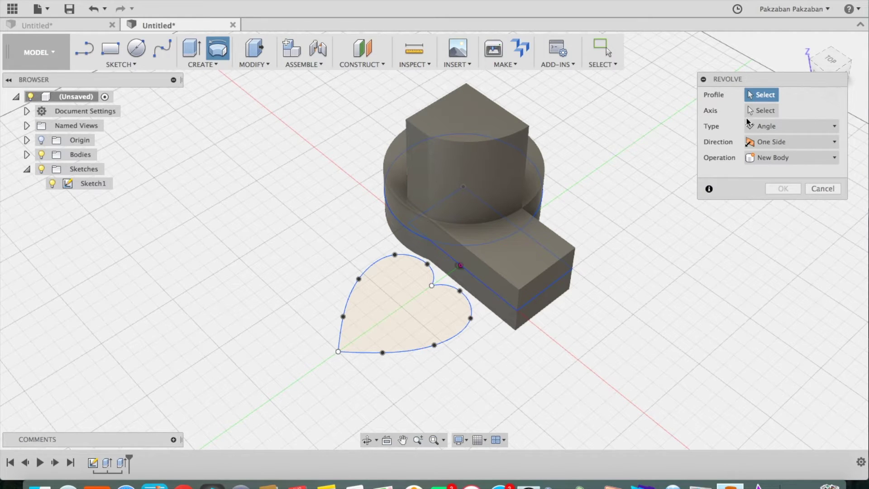
click(444, 320)
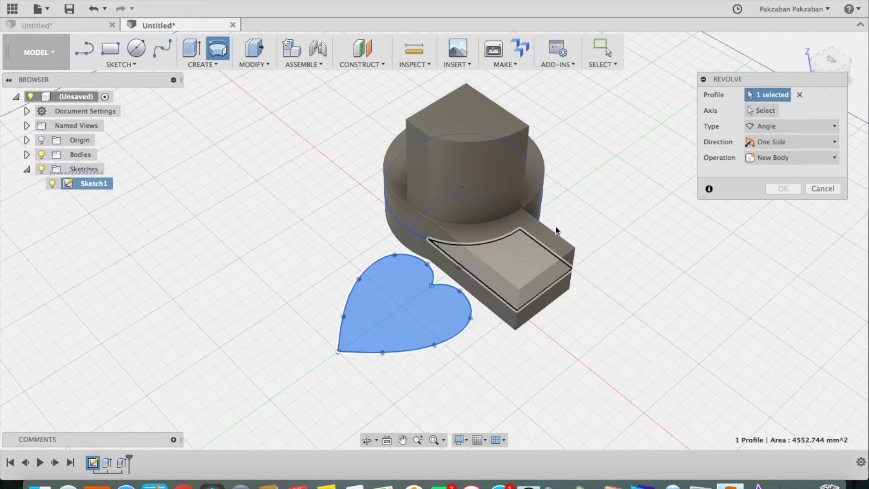
click(765, 112)
shift+middle_drag(693, 271, 721, 243)
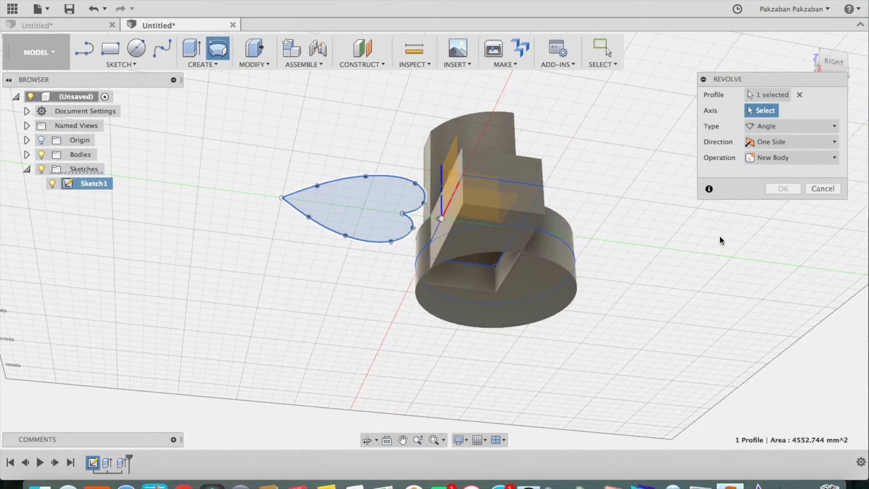
click(847, 54)
drag(827, 119, 850, 56)
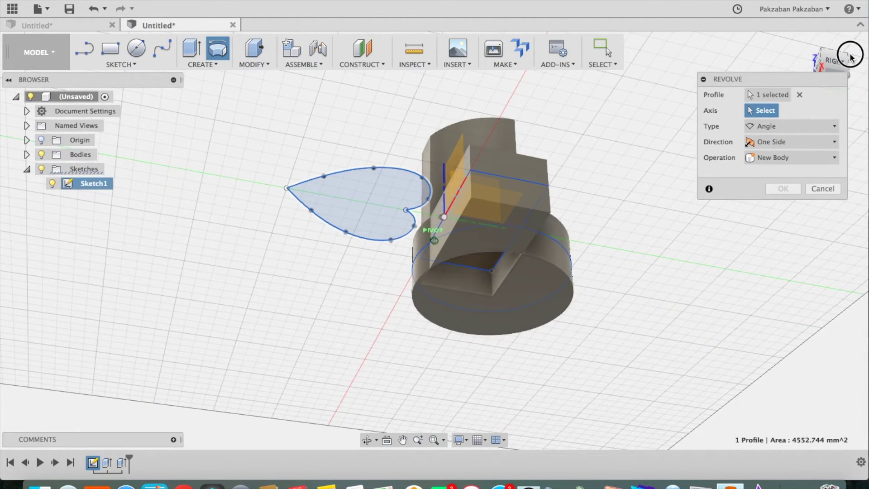
click(477, 227)
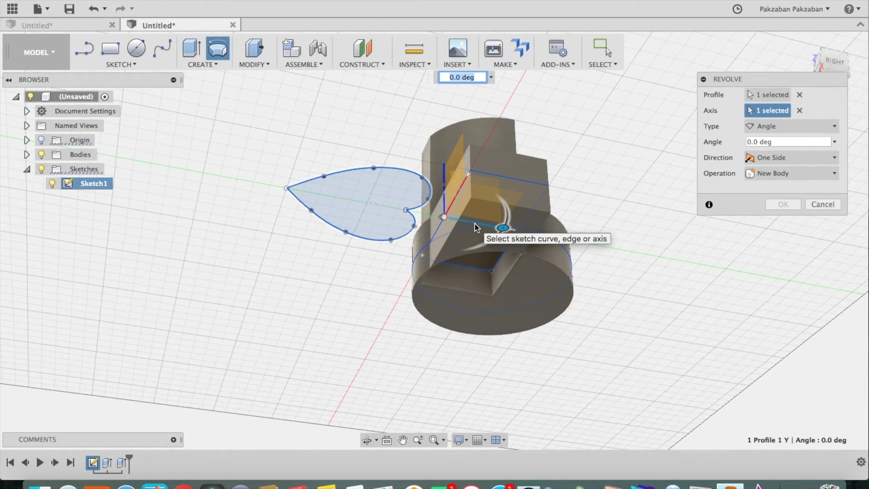
- Set the revolve angle to 270 degrees, create it as a new body, then start a new design
drag(503, 229, 418, 177)
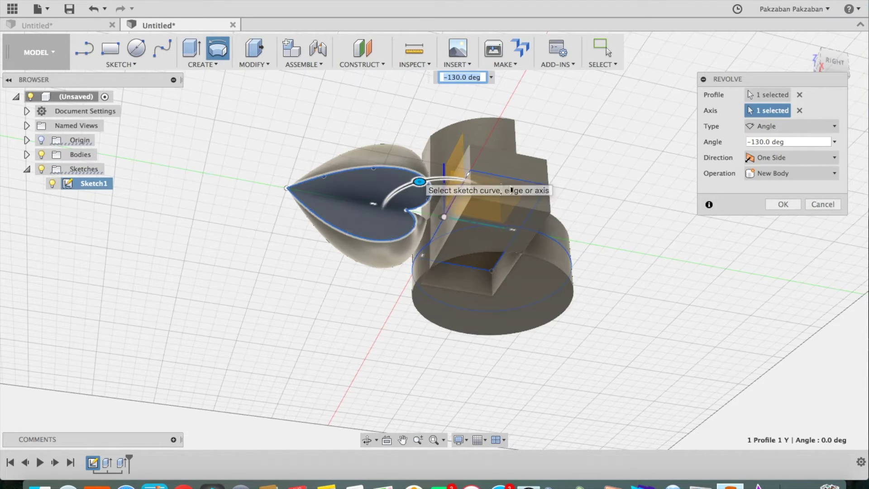
click(765, 143)
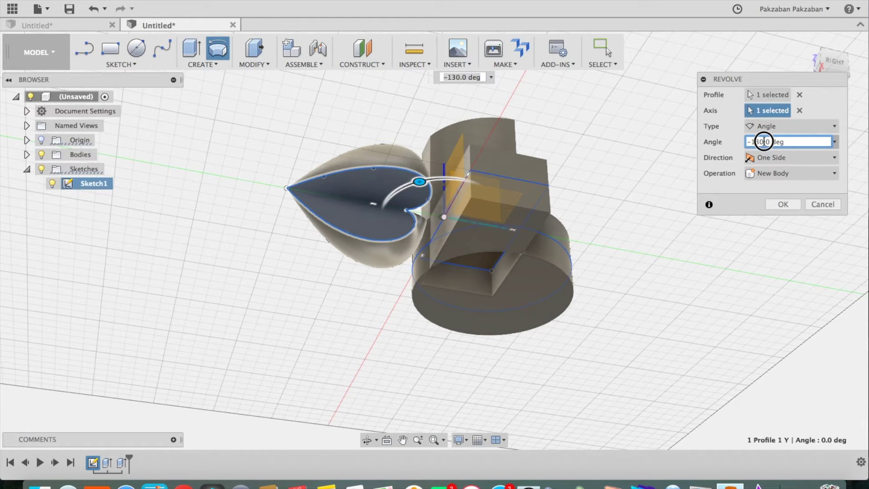
drag(764, 142, 729, 144)
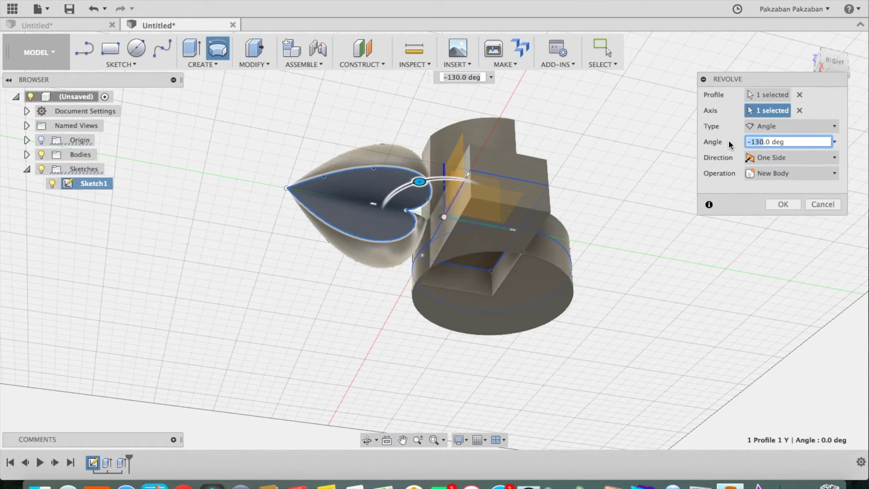
text(27)
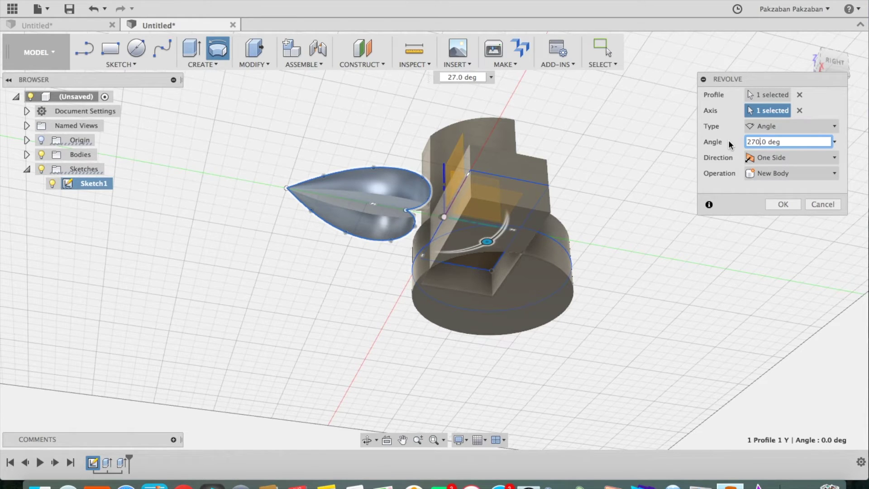
click(784, 205)
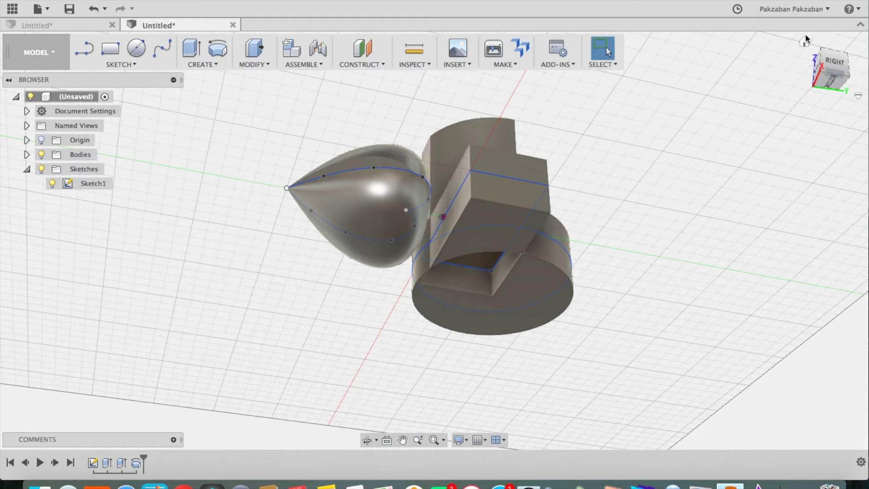
click(804, 43)
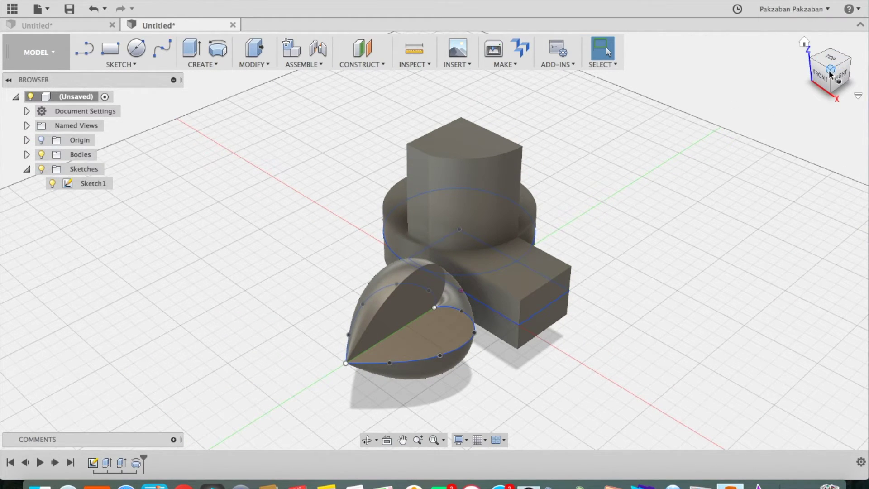
mouse_move(844, 72)
mouse_down()
mouse_move(775, 39)
mouse_move(785, 62)
mouse_move(838, 85)
mouse_move(811, 73)
mouse_move(819, 78)
mouse_up()
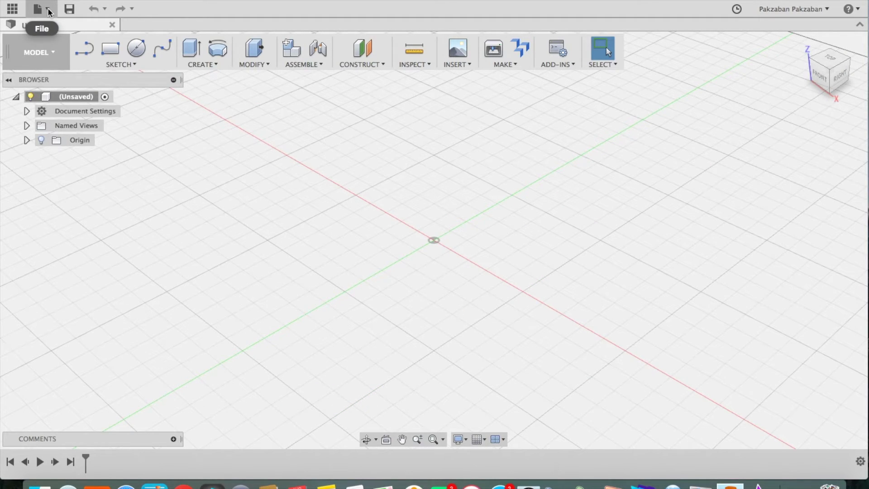
click(48, 10)
- Start a new design and sketch a 50 × 50 mm square from the origin on the ground plane
click(56, 26)
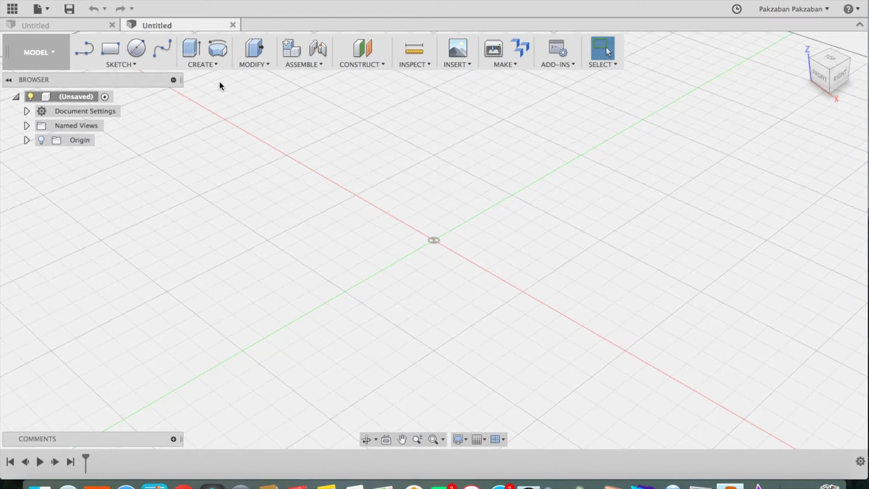
click(116, 52)
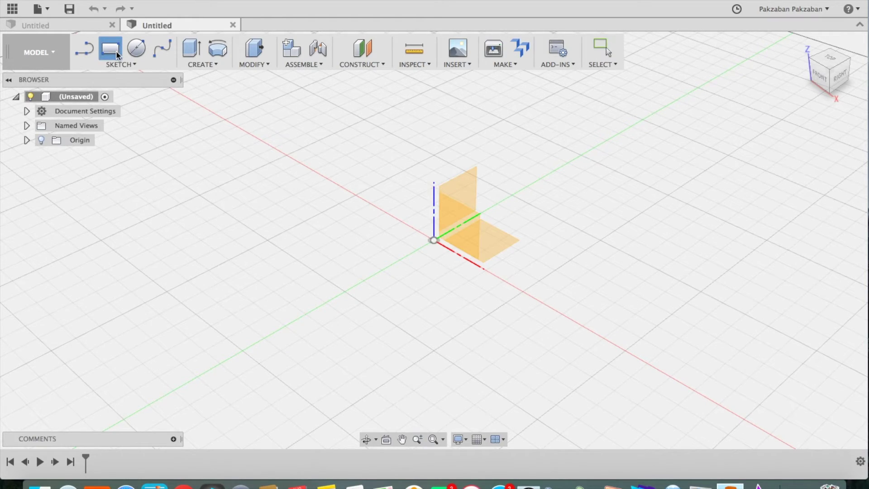
click(492, 224)
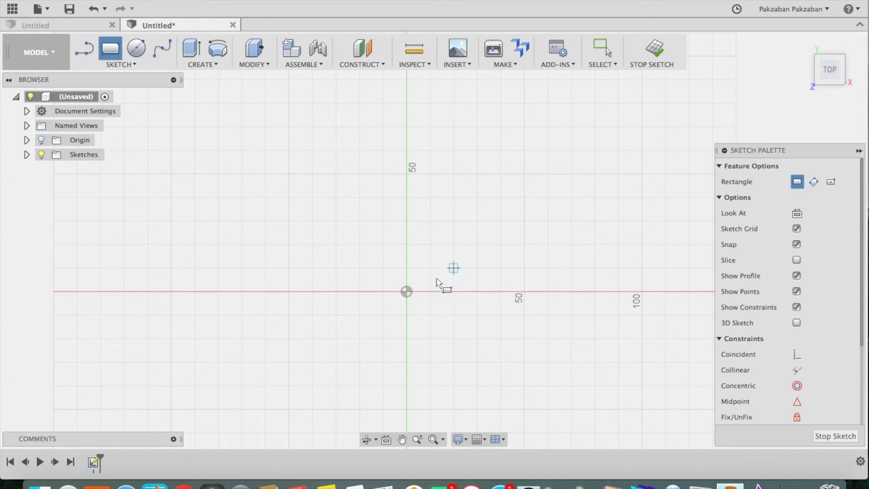
click(406, 291)
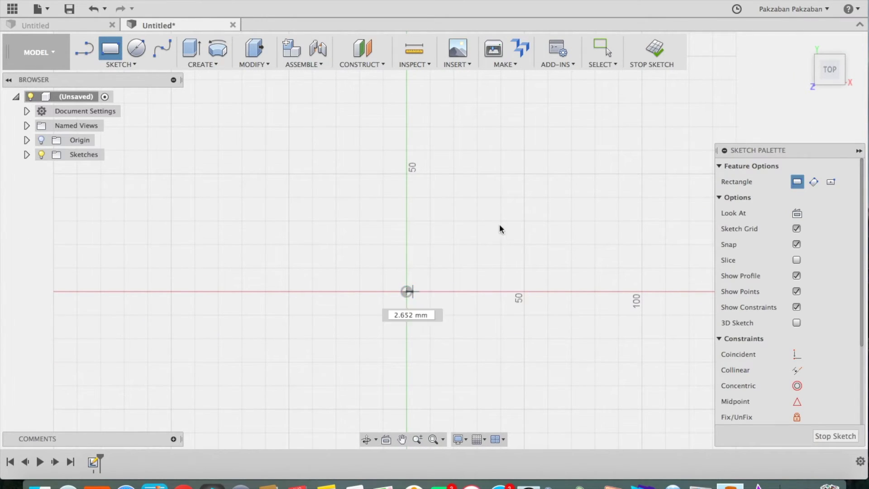
click(524, 174)
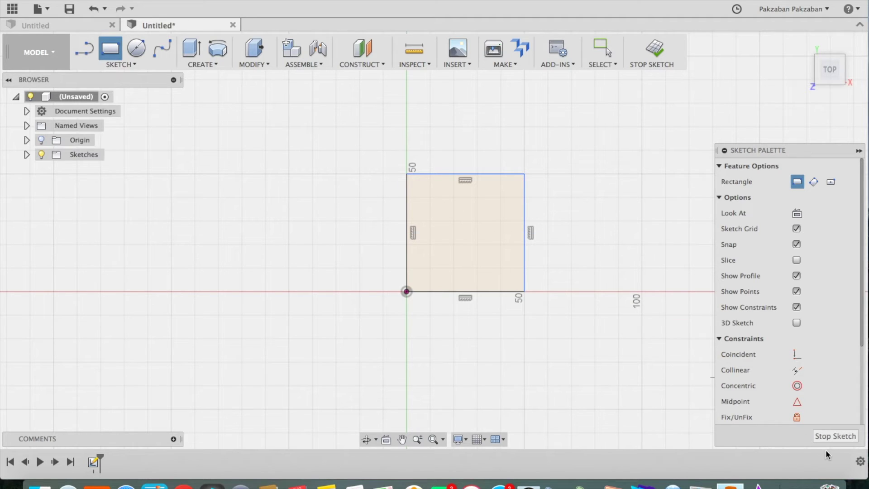
click(830, 435)
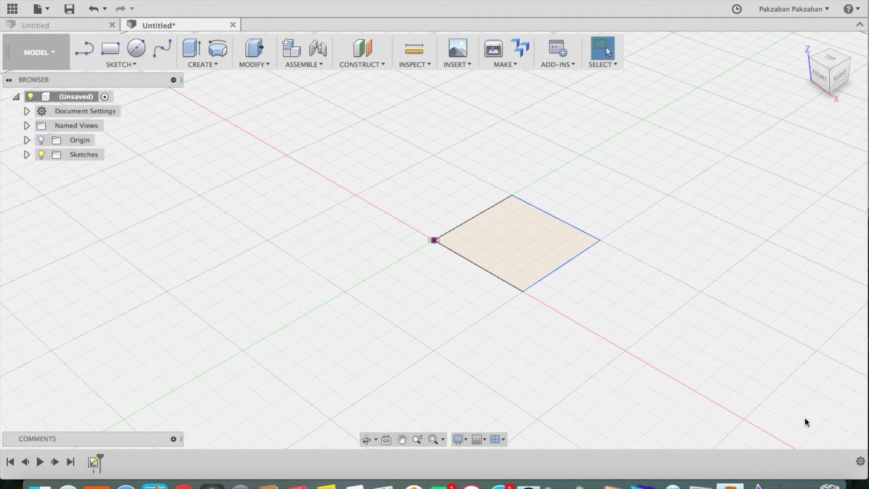
- Extrude the square profile 40 mm upward into a solid block
click(186, 57)
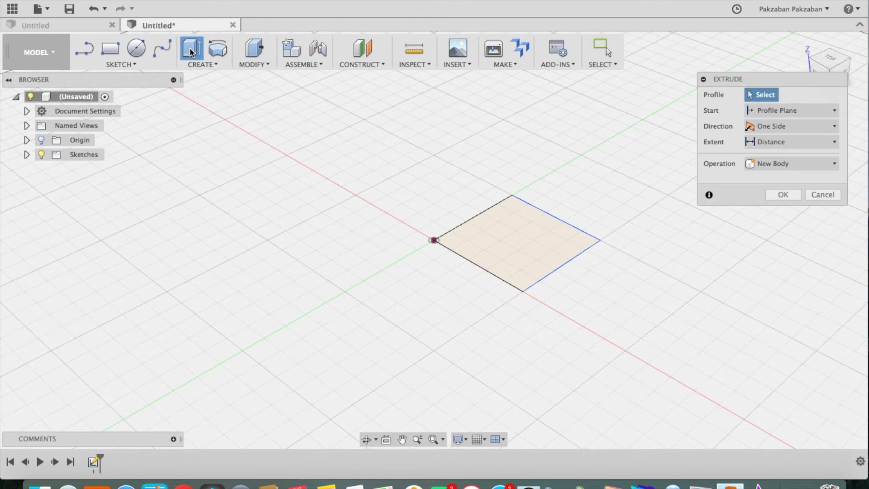
click(501, 231)
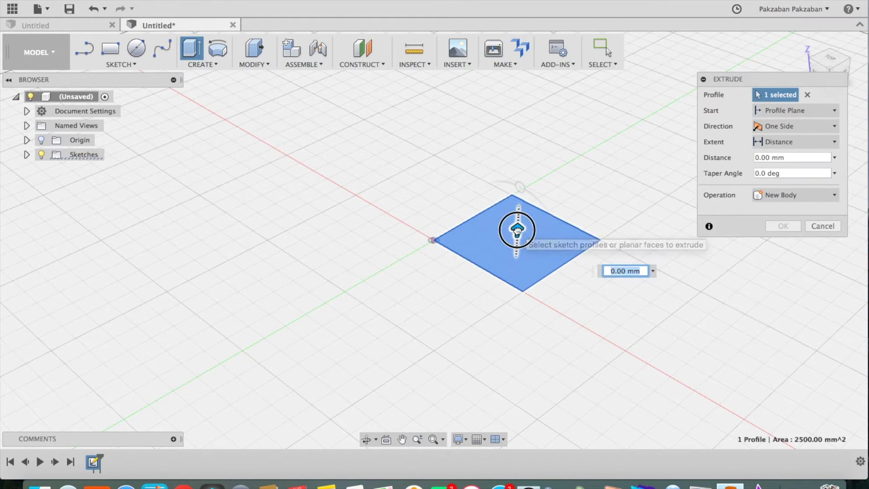
drag(515, 229, 521, 141)
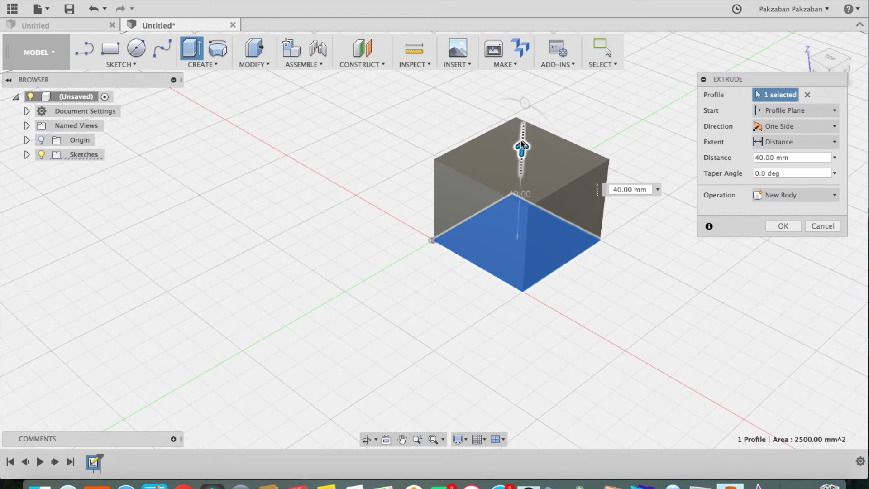
click(790, 230)
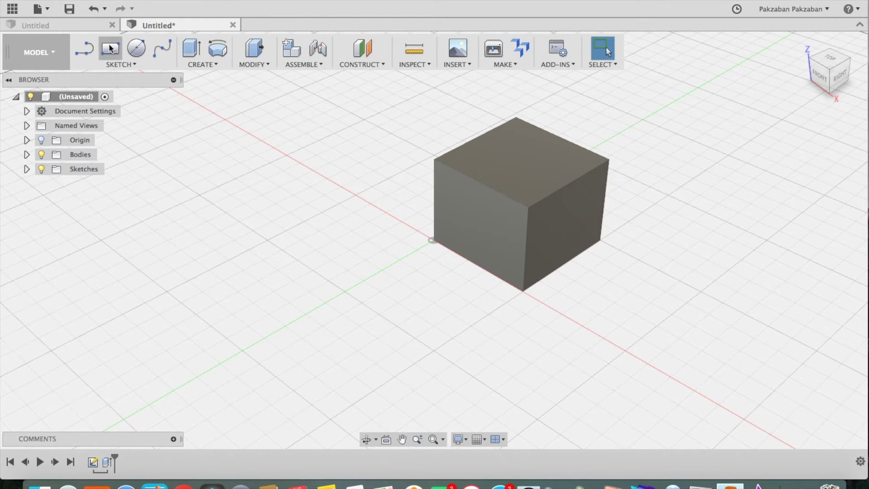
- Draw a closed seven-point spline loop on the box's right face and finish the sketch
click(156, 53)
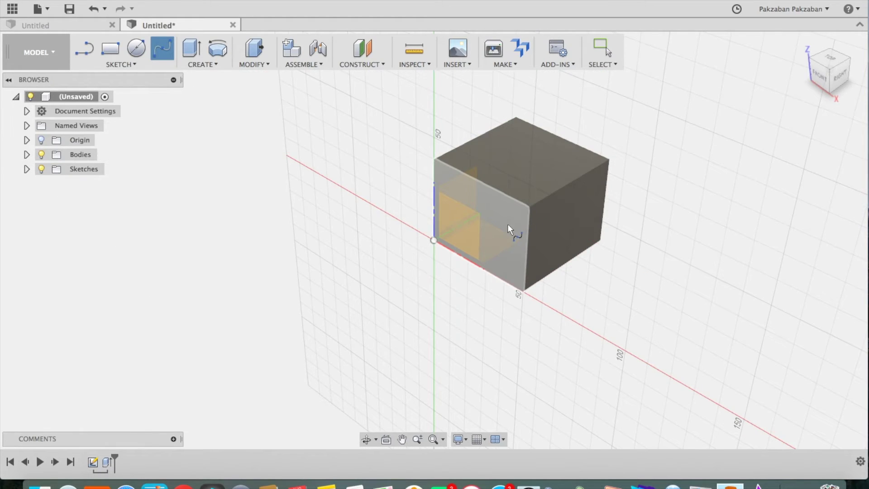
click(566, 222)
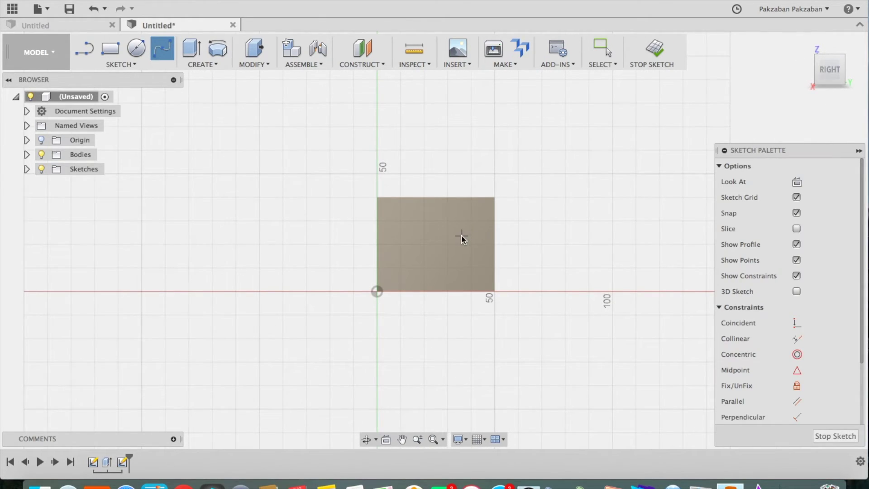
click(424, 221)
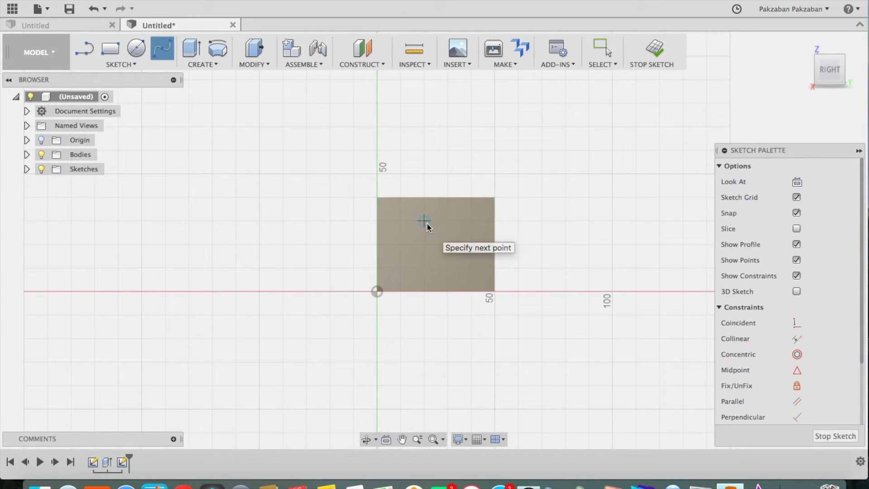
click(458, 210)
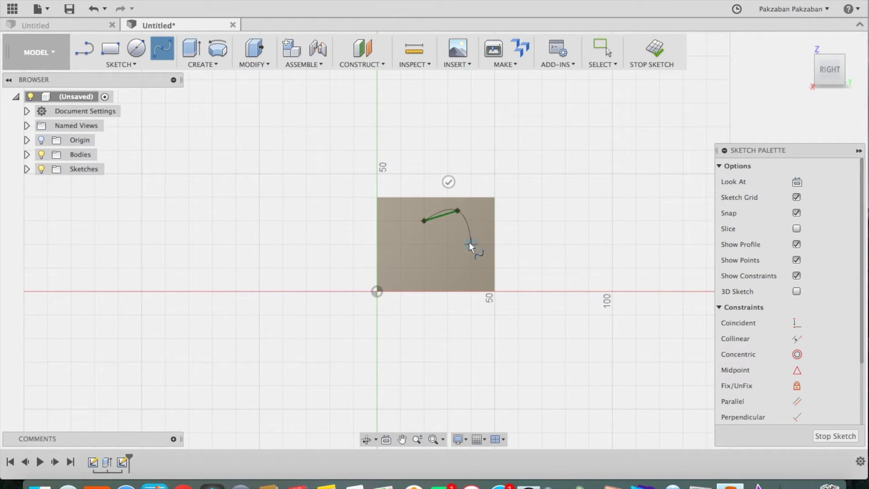
click(472, 244)
click(448, 269)
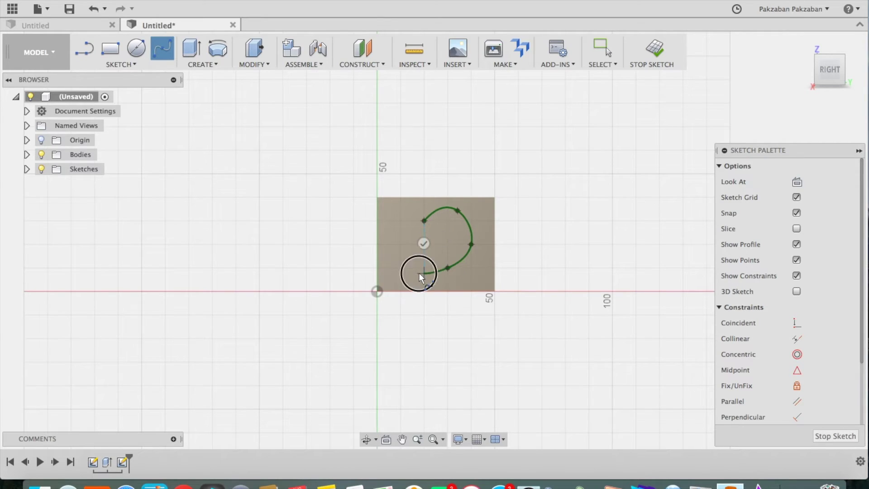
click(424, 273)
click(435, 250)
click(401, 245)
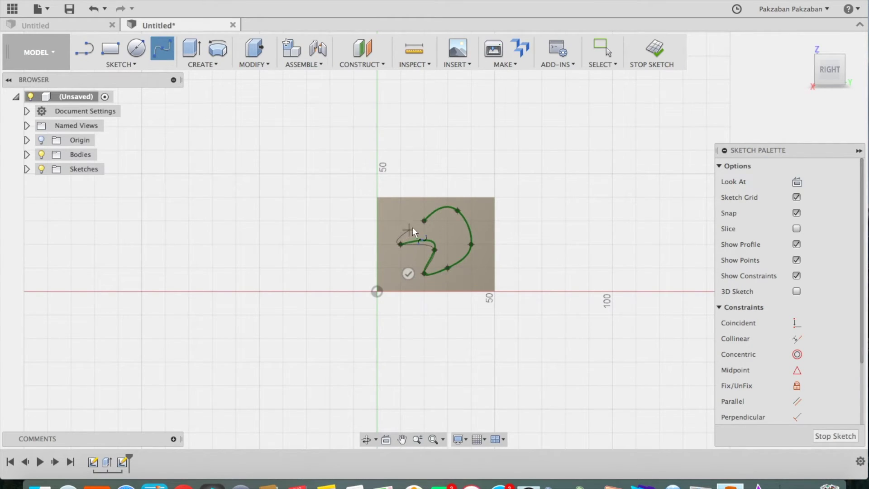
click(424, 221)
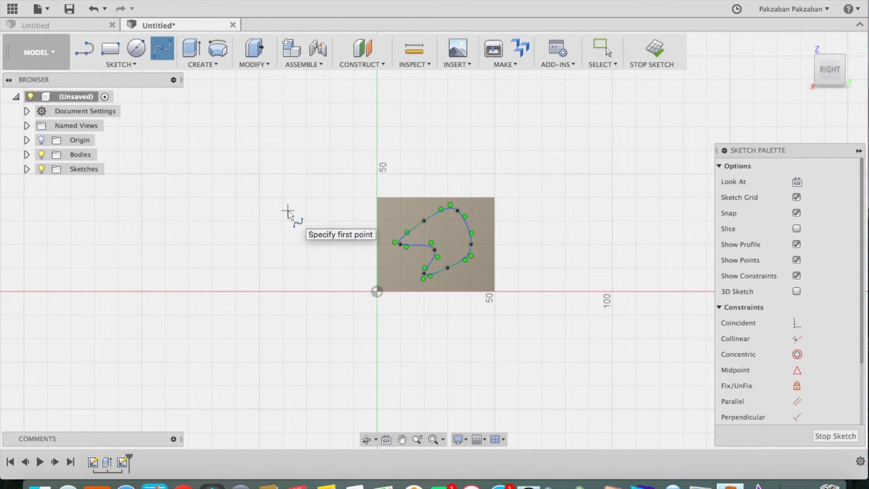
key(Escape)
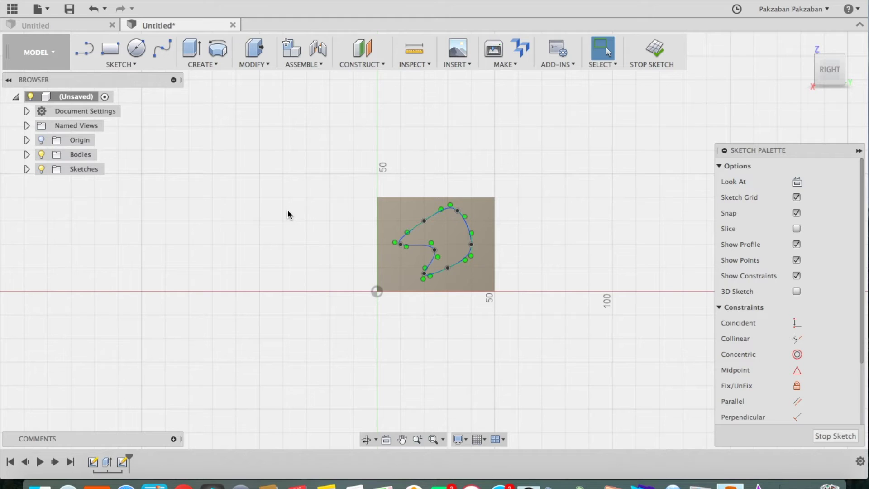
click(822, 436)
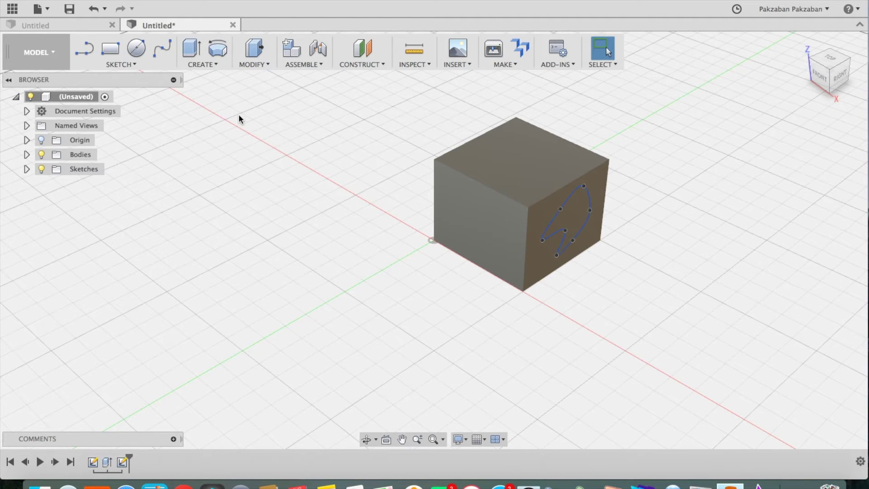
- Extrude the spline profile as a Cut running 80 mm back through the box
click(192, 53)
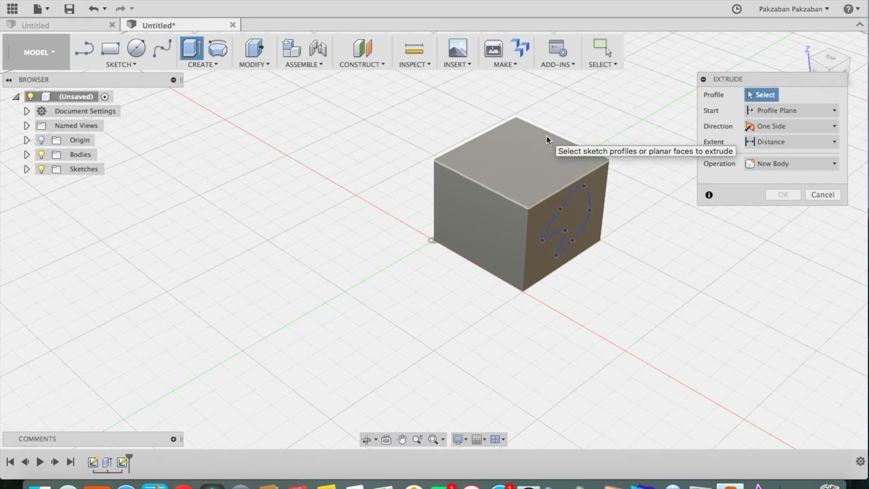
click(574, 211)
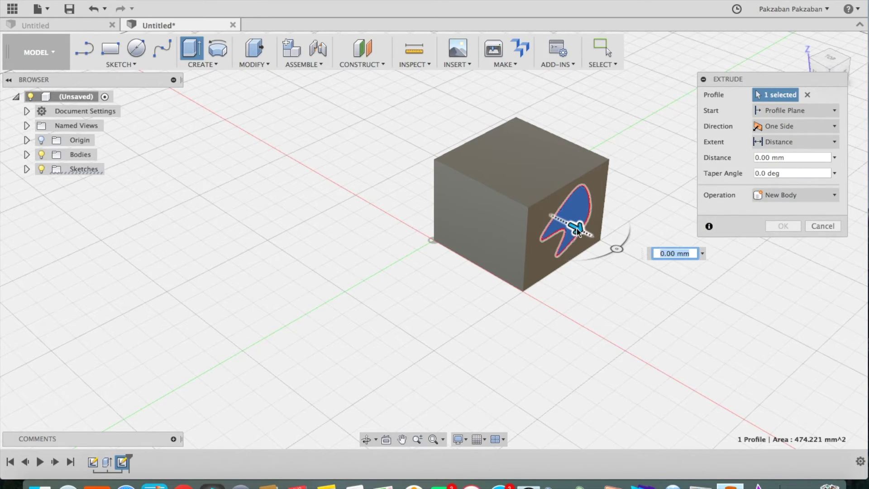
click(579, 228)
drag(579, 229, 645, 274)
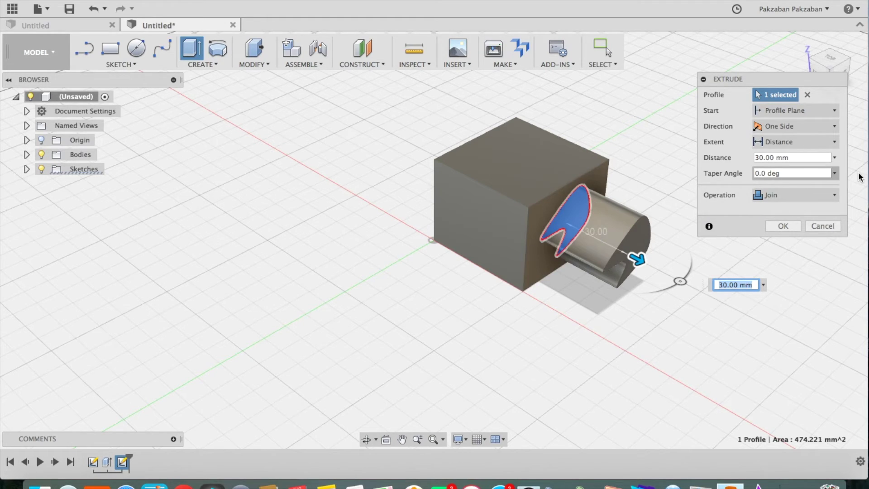
click(828, 195)
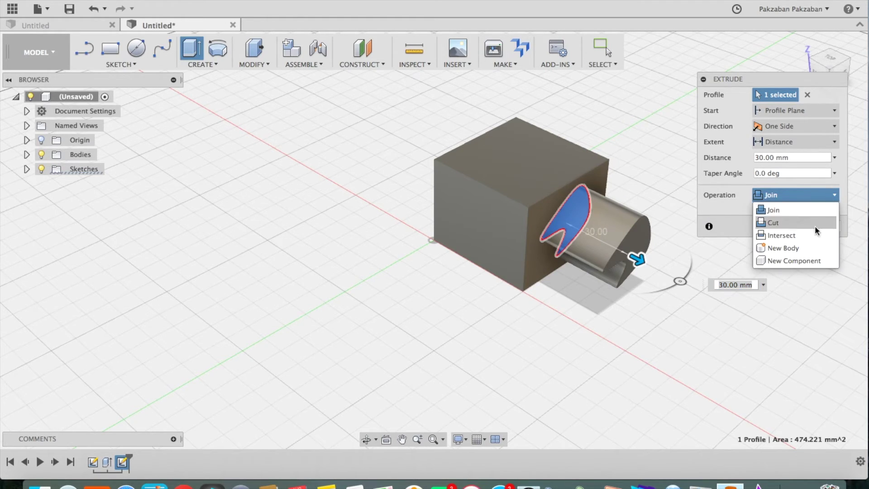
click(812, 247)
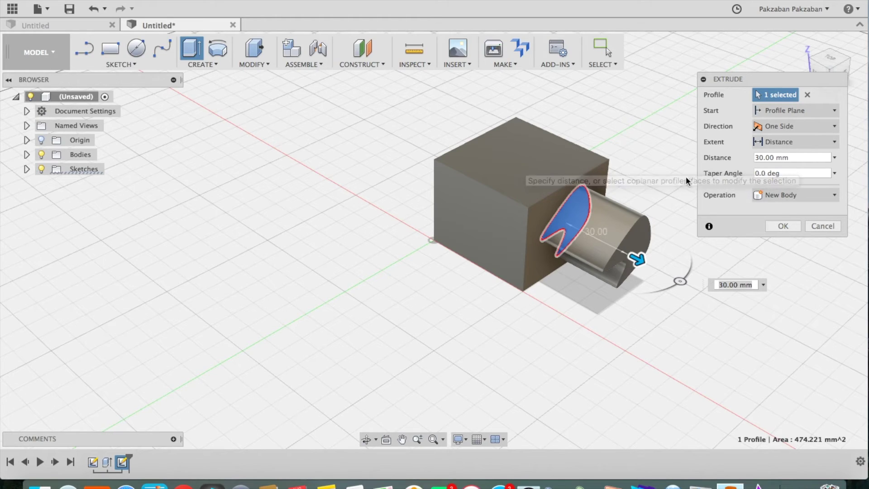
click(825, 194)
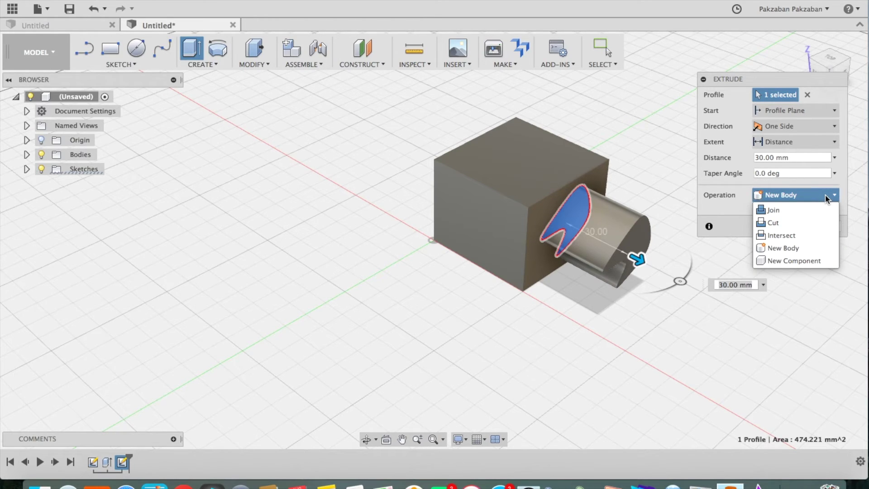
click(814, 222)
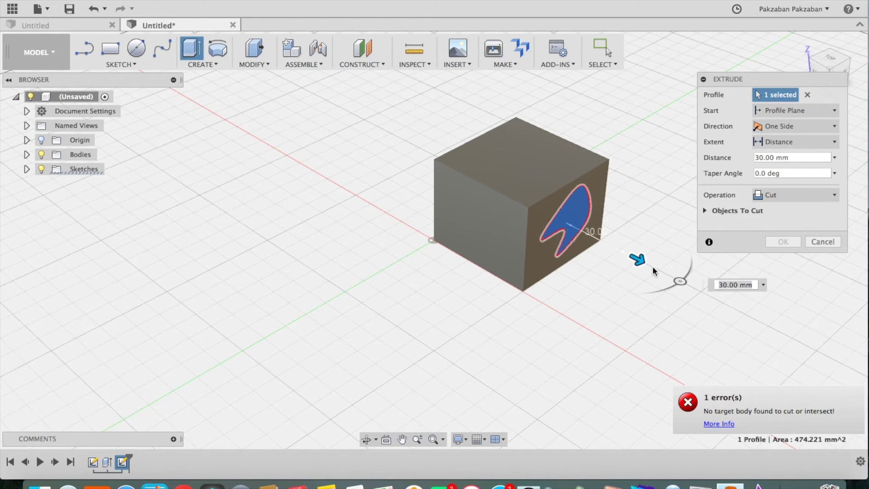
drag(642, 260, 431, 150)
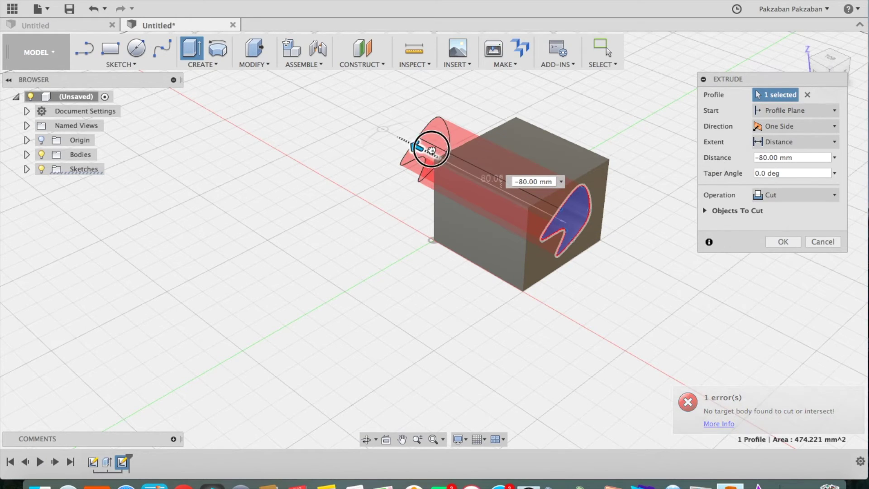
click(788, 243)
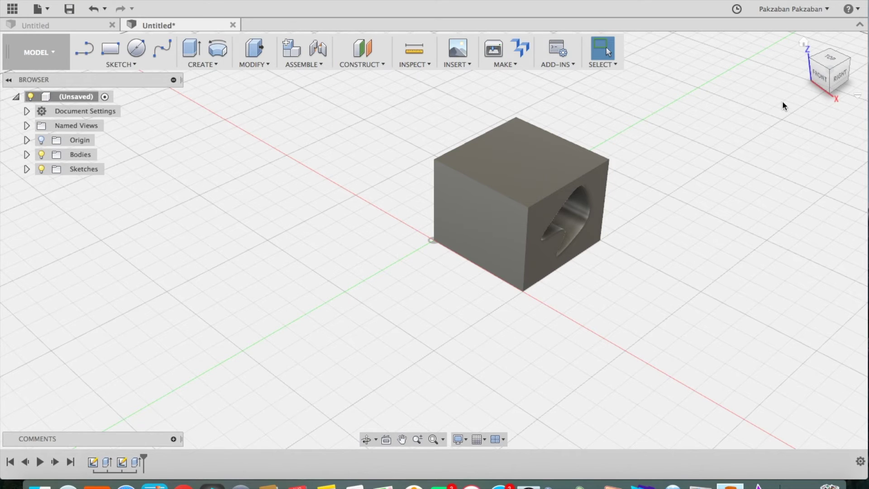
- Edit the spline extrusion and change its operation from Cut to Intersect
mouse_move(825, 72)
mouse_move(825, 71)
shift+middle_down()
mouse_move(795, 58)
mouse_move(790, 43)
mouse_move(772, 72)
mouse_move(779, 53)
mouse_move(808, 47)
shift+middle_up()
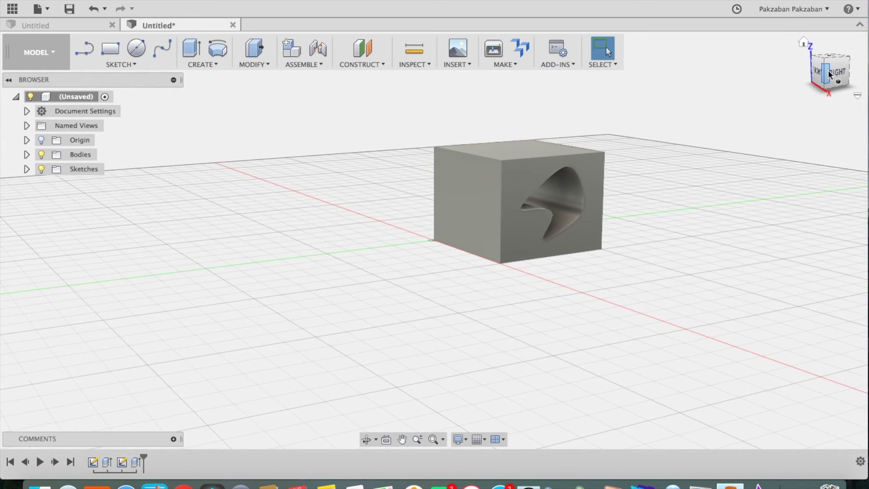
double_click(137, 463)
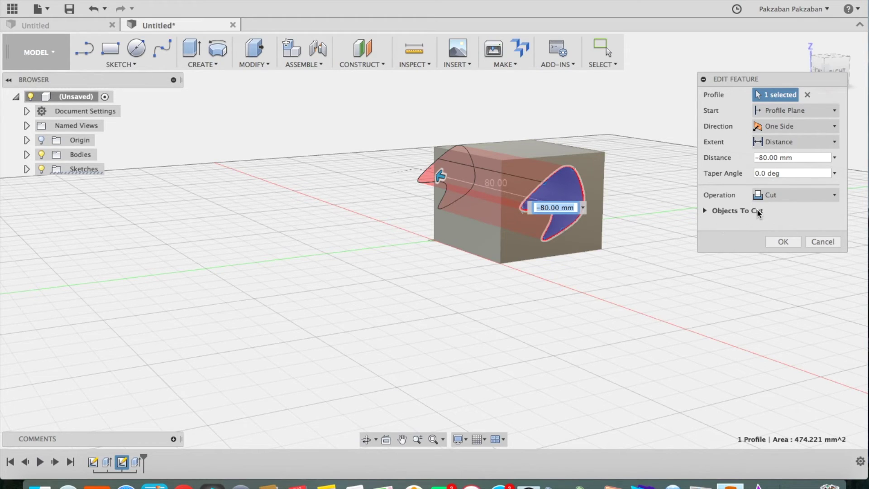
click(789, 191)
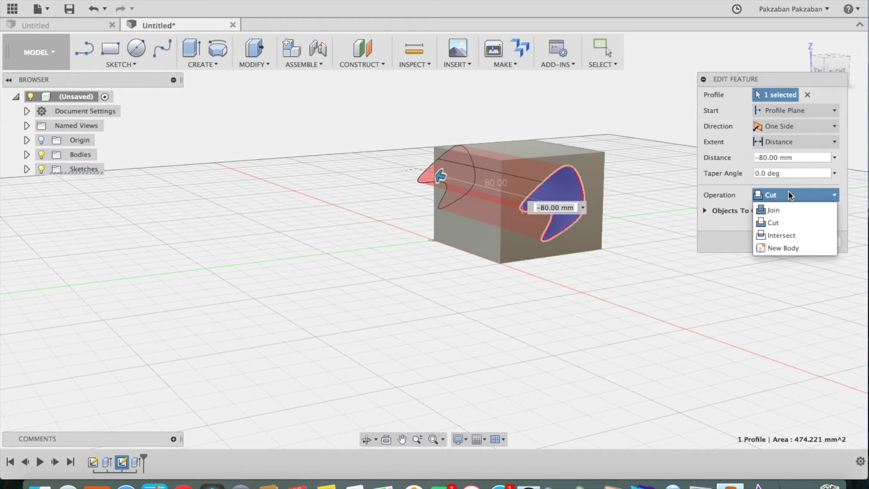
click(788, 235)
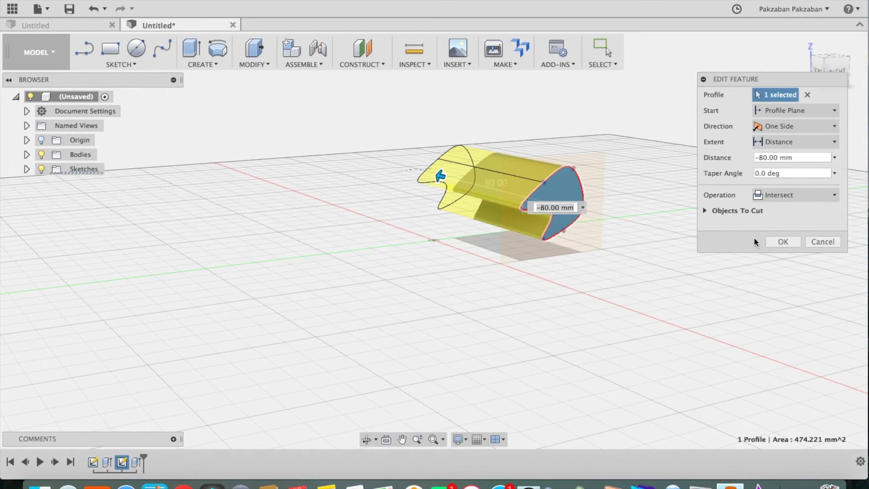
click(782, 242)
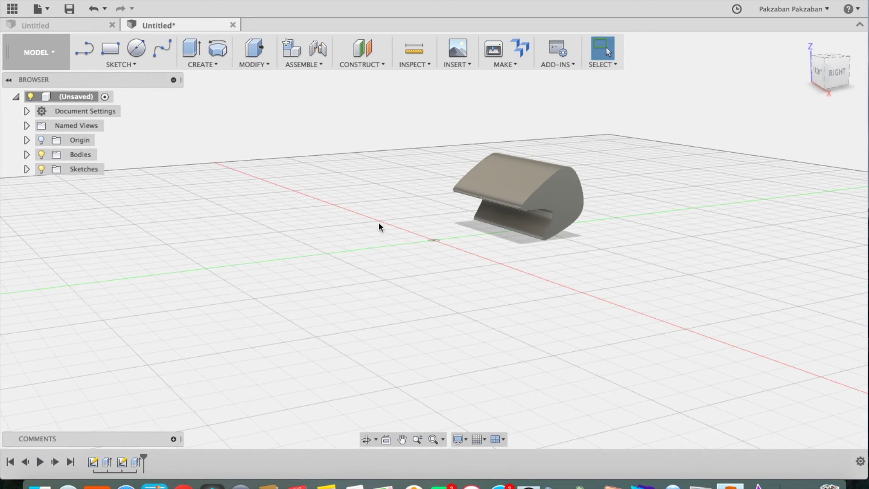
- Draw a narrow rectangle on an origin plane in a new sketch
click(109, 50)
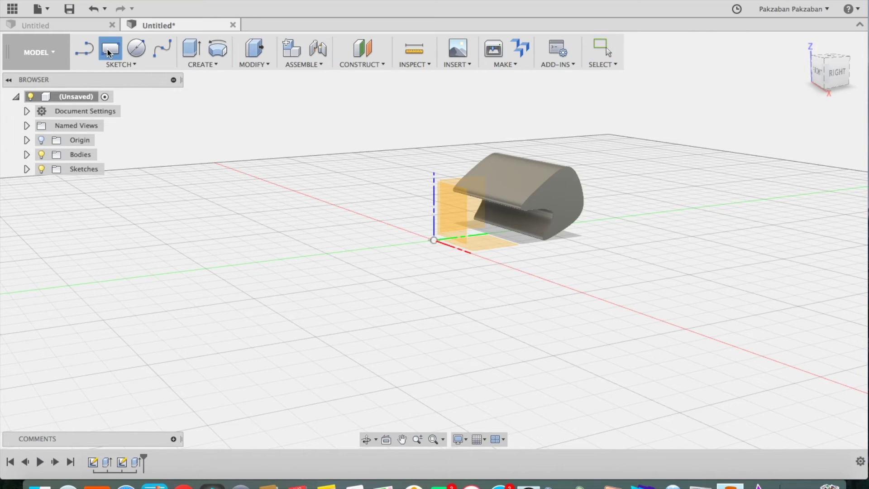
click(477, 246)
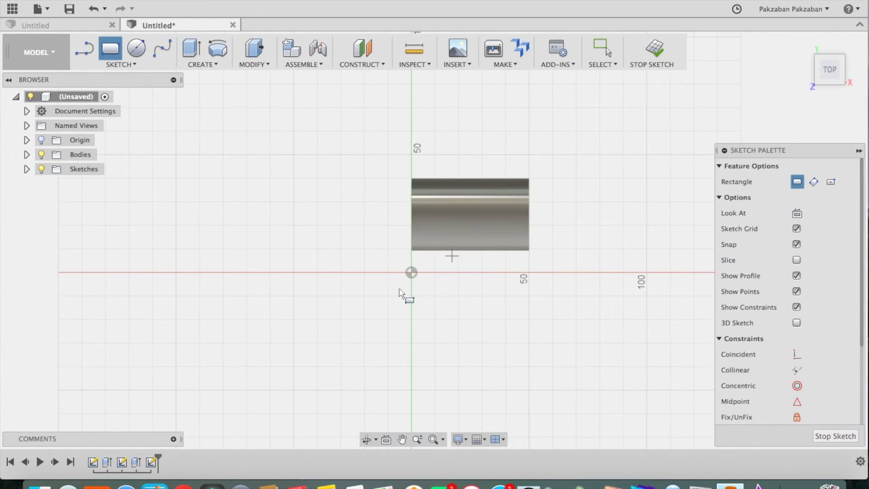
click(294, 320)
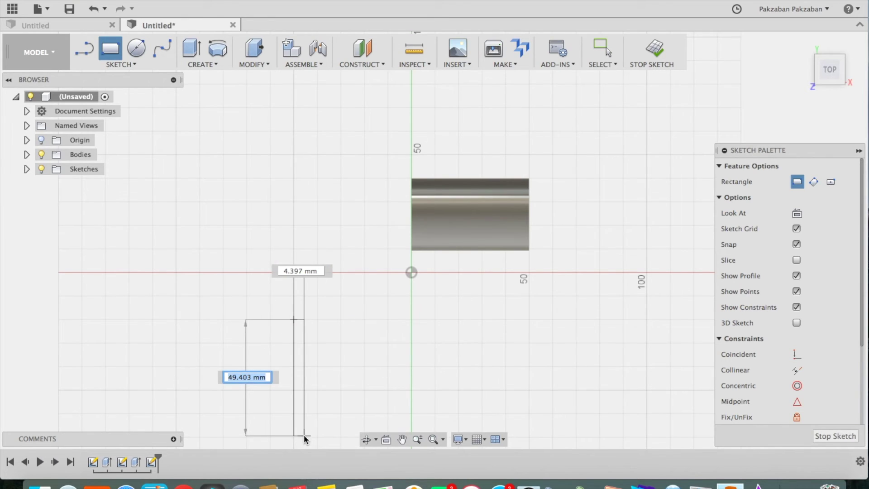
click(340, 436)
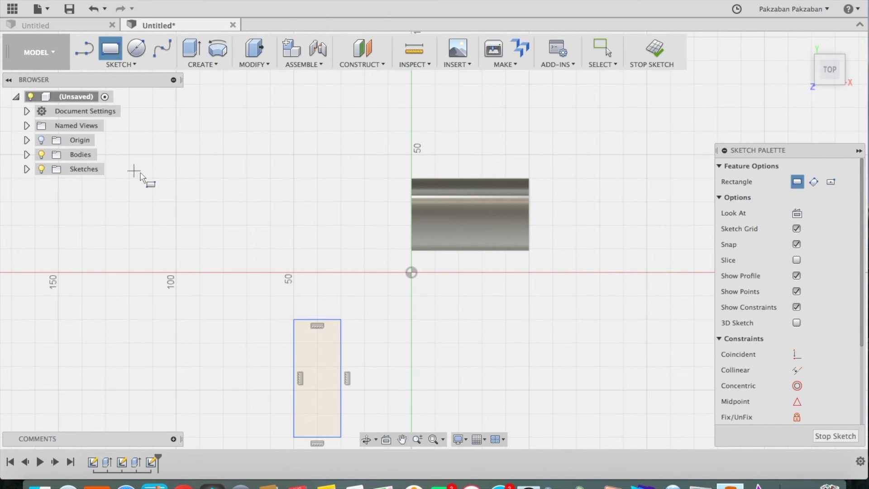
- Add a separate slanted line right of the rectangle and finish the sketch
click(84, 48)
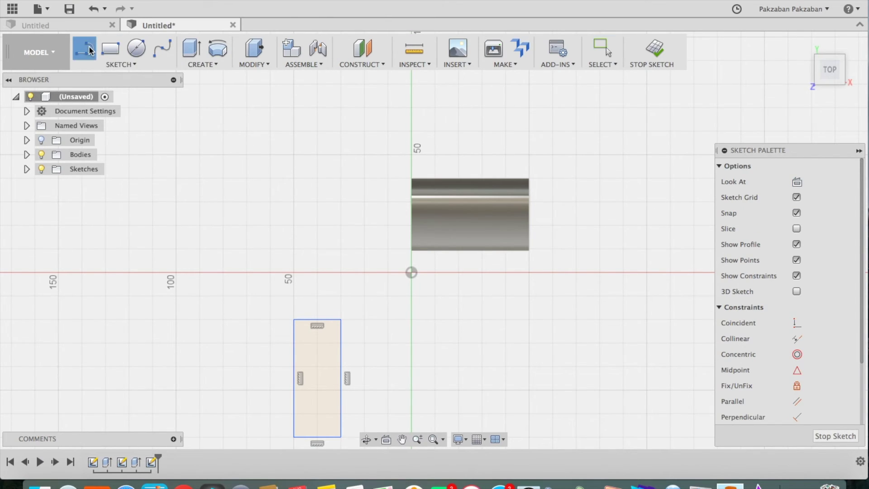
click(434, 320)
click(506, 413)
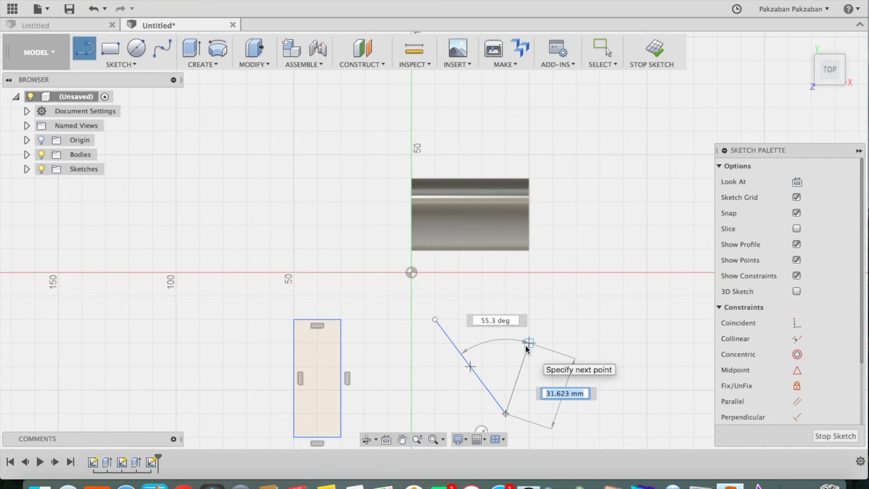
key(Escape)
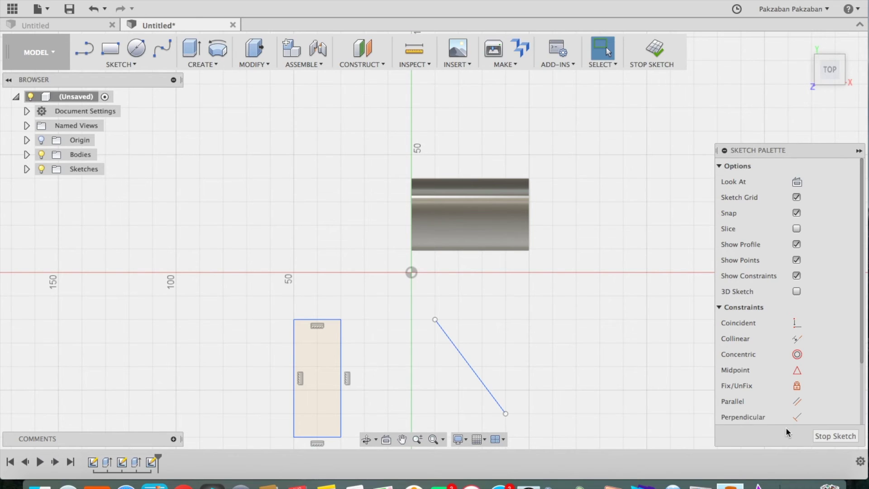
click(820, 433)
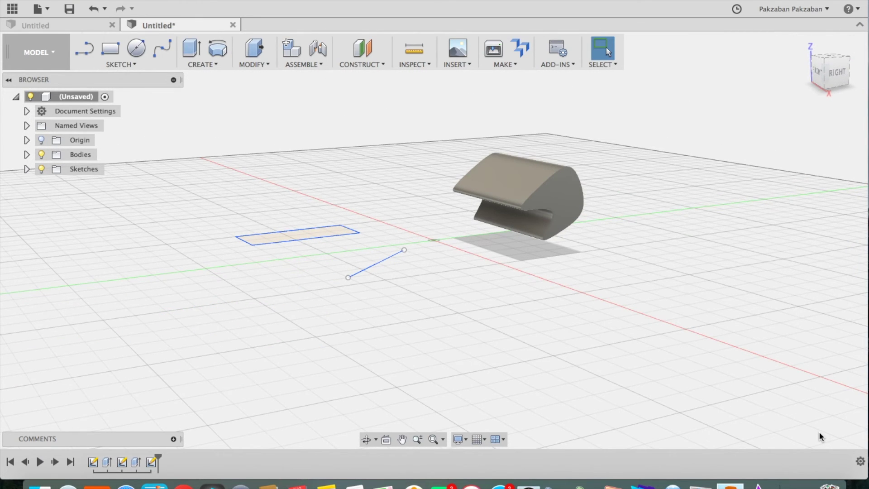
click(225, 48)
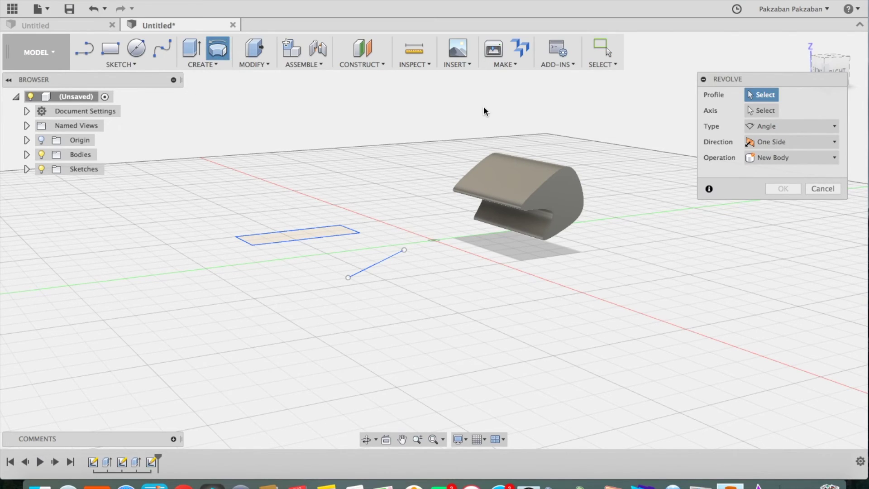
- Set the narrow rectangle as the revolve profile, then try and clear several axis picks
click(760, 95)
click(284, 240)
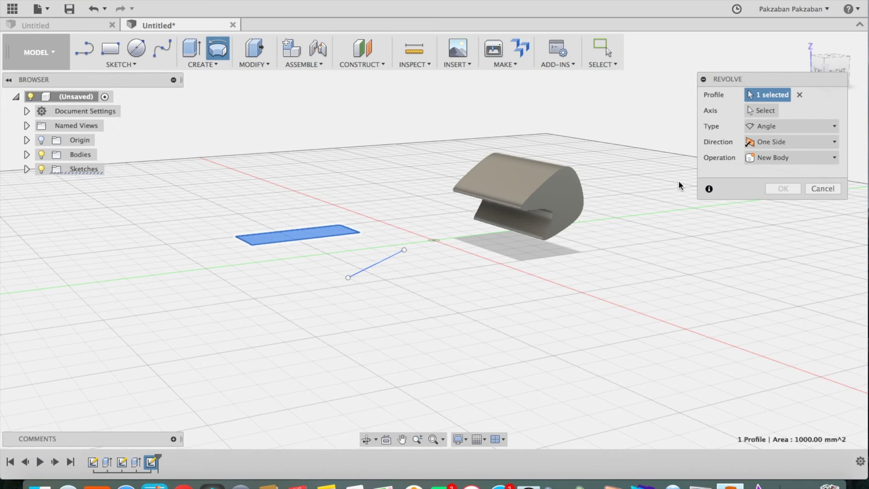
click(764, 111)
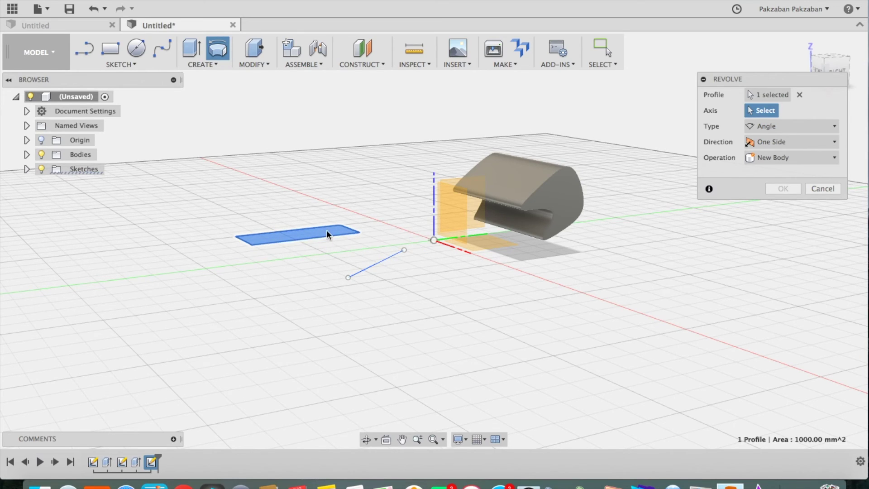
click(305, 238)
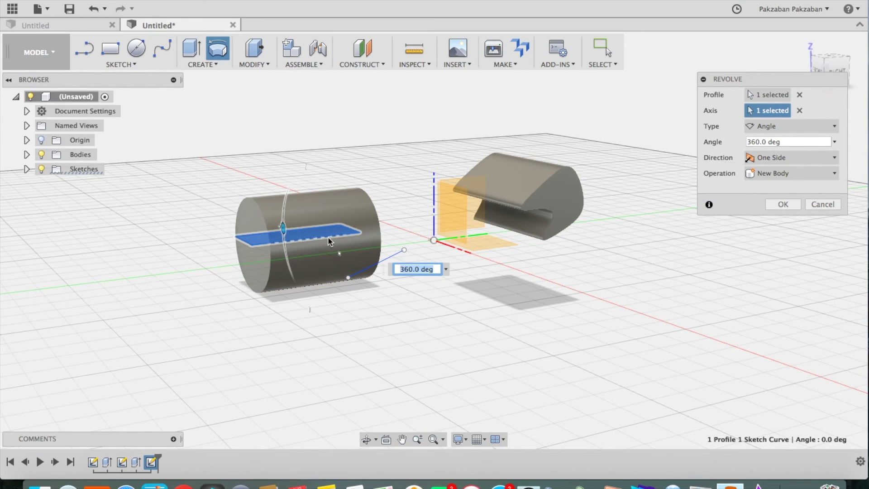
click(804, 43)
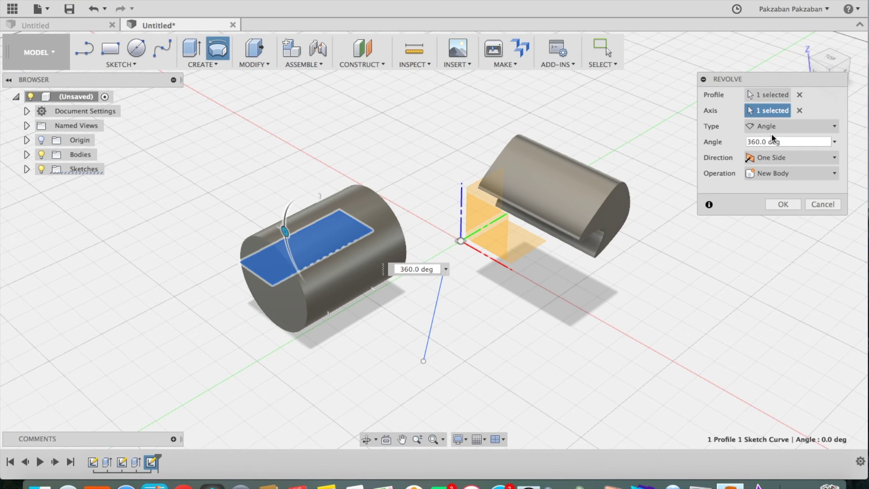
click(799, 112)
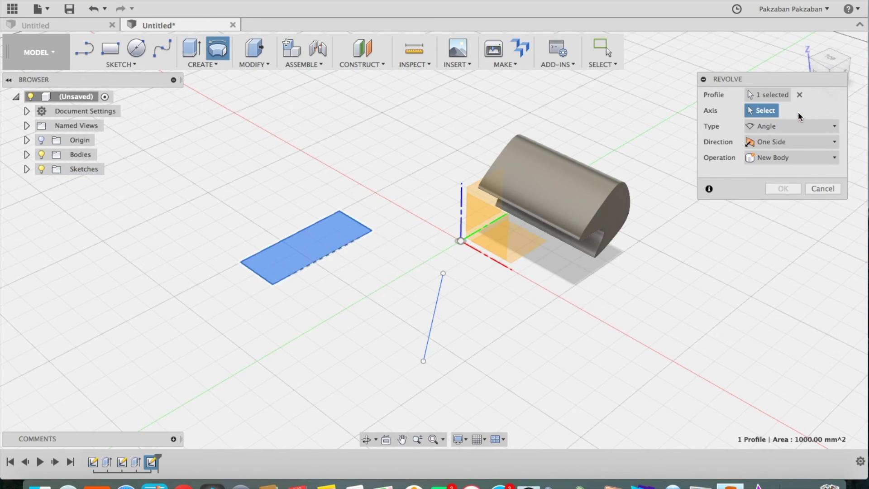
click(258, 274)
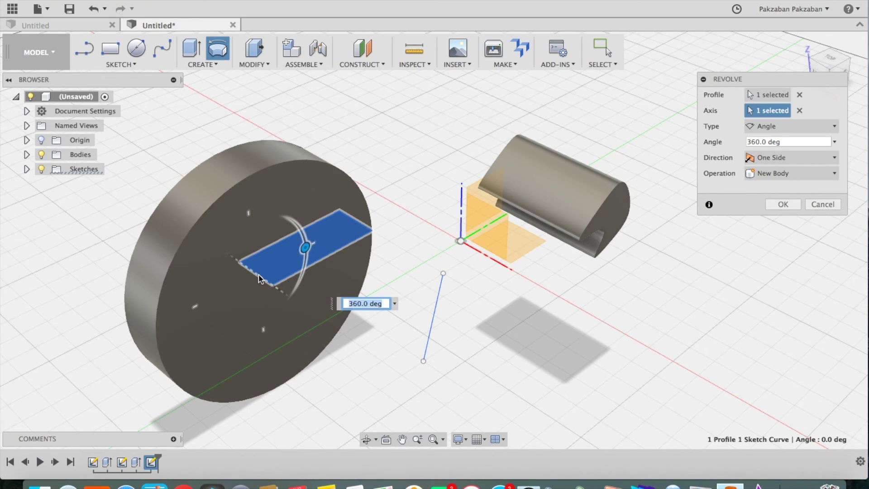
click(800, 111)
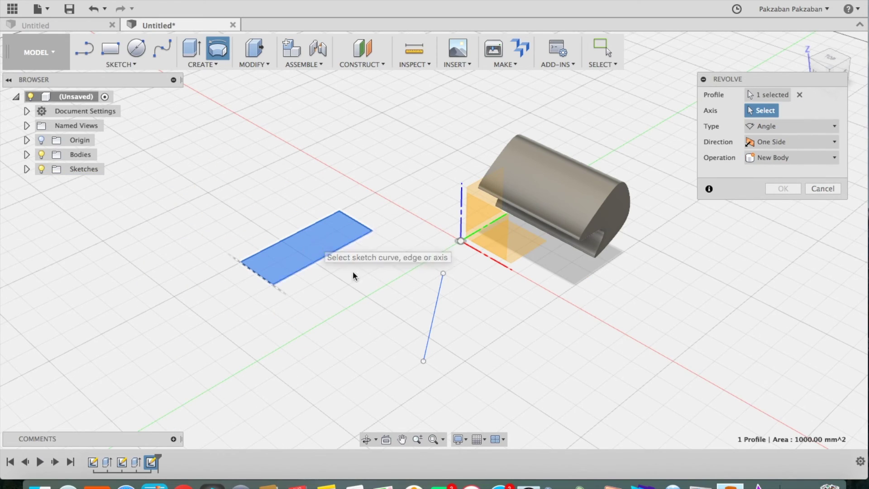
- Revolve the rectangle 360° around the slanted line, joined to the existing solid
click(434, 319)
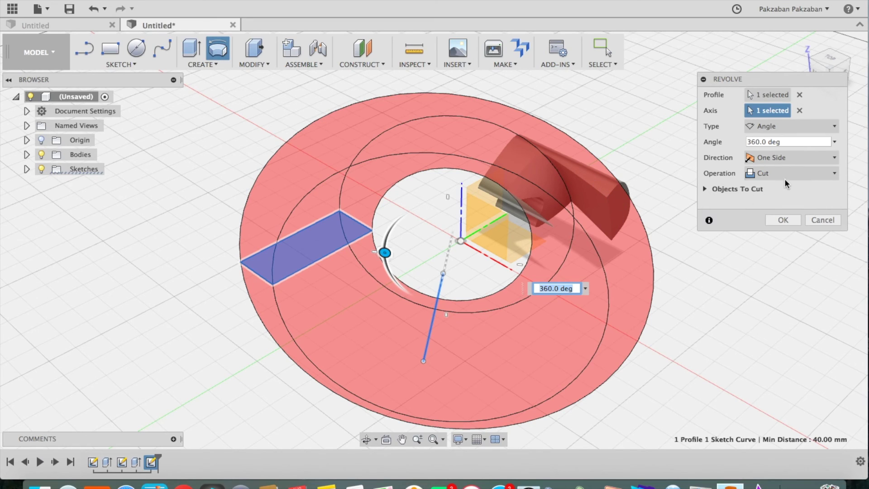
click(825, 174)
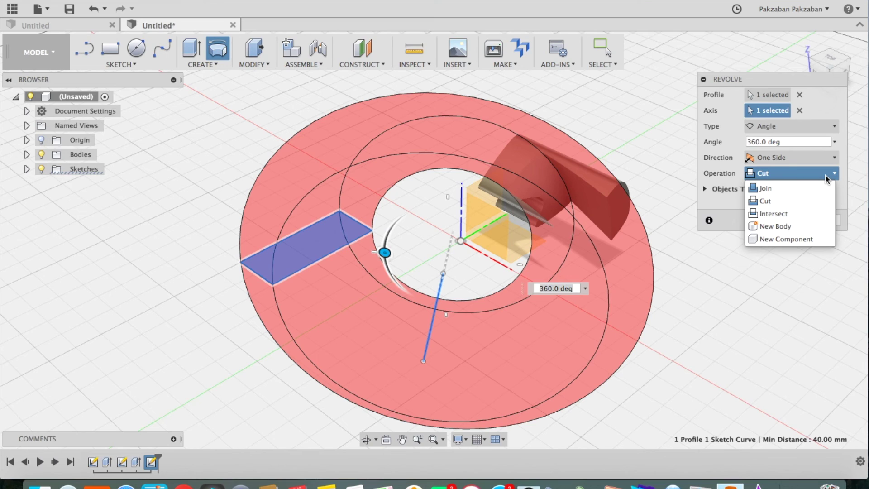
click(810, 185)
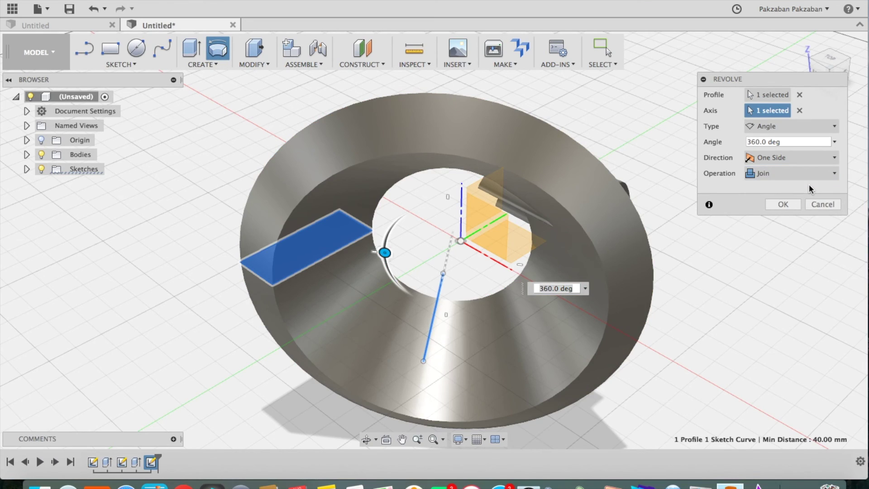
click(783, 204)
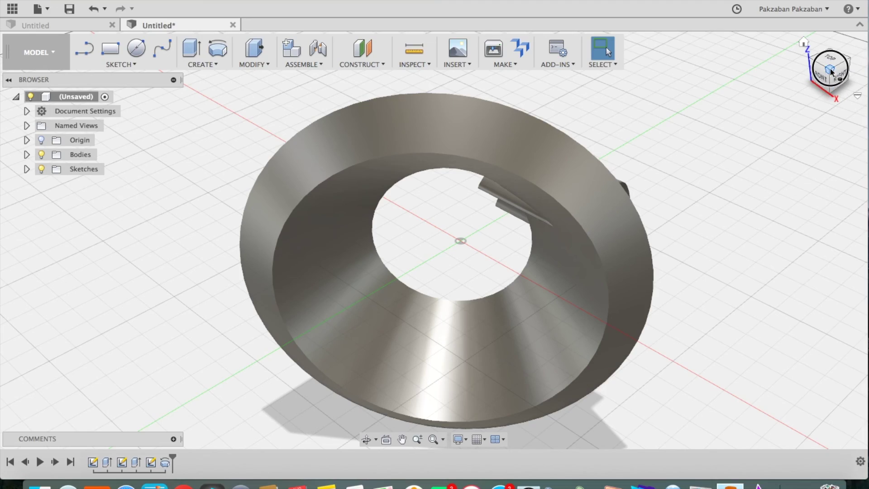
mouse_move(832, 61)
shift+middle_down()
mouse_move(751, 91)
mouse_move(712, 62)
mouse_move(699, 25)
mouse_move(724, 66)
mouse_move(789, 49)
mouse_move(746, 64)
mouse_move(714, 40)
mouse_move(831, 68)
shift+middle_up()
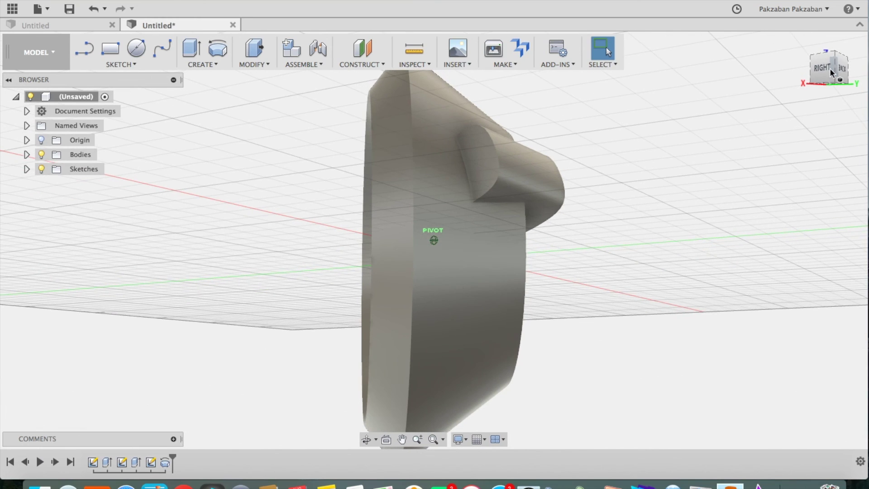
- Open the CREATE dropdown listing the solid creation commands
click(216, 64)
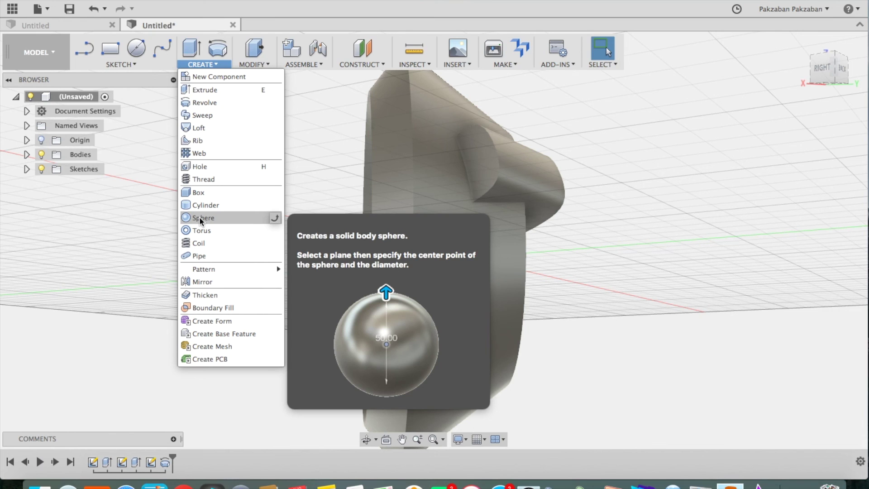
- Create a 50 mm diameter sphere as a new body on an origin plane
click(201, 219)
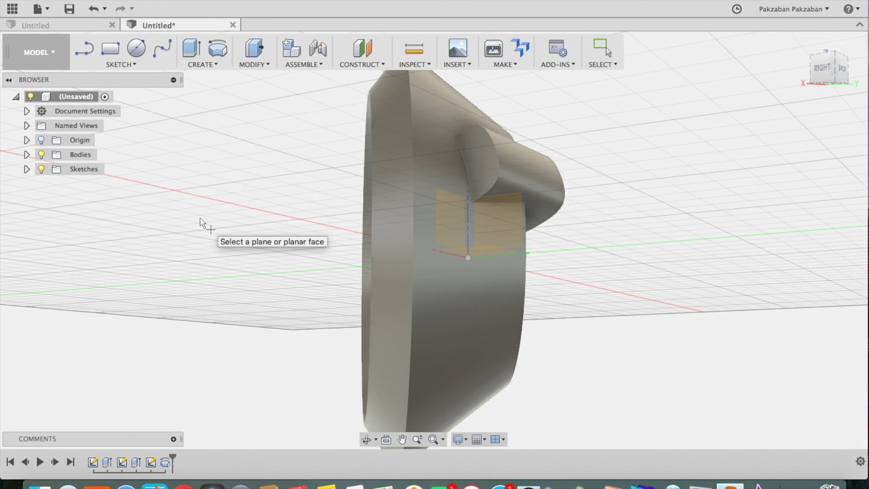
click(625, 239)
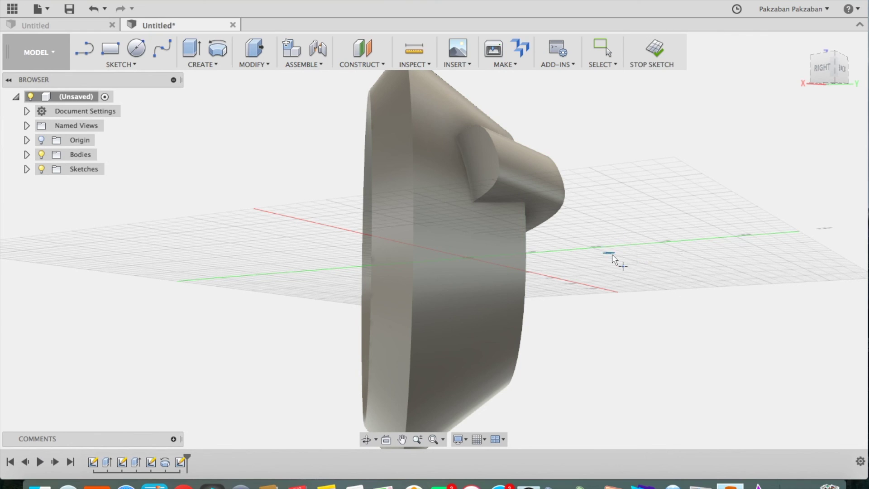
click(613, 257)
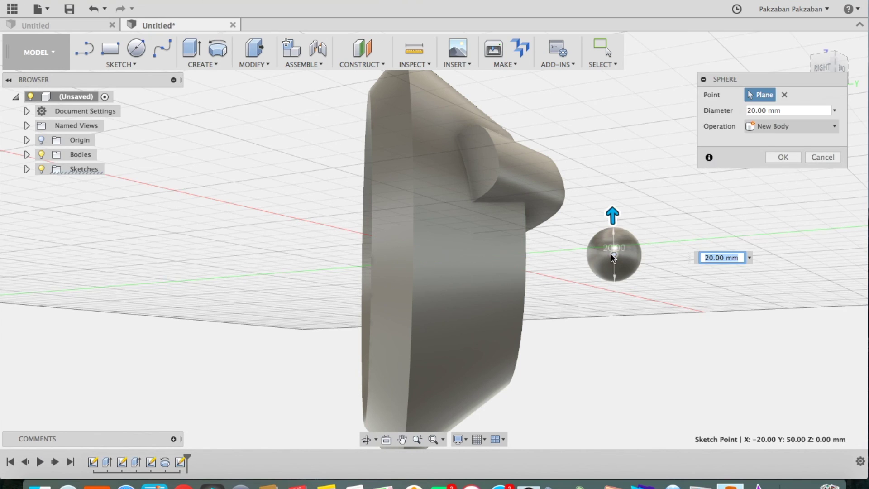
drag(613, 213, 612, 175)
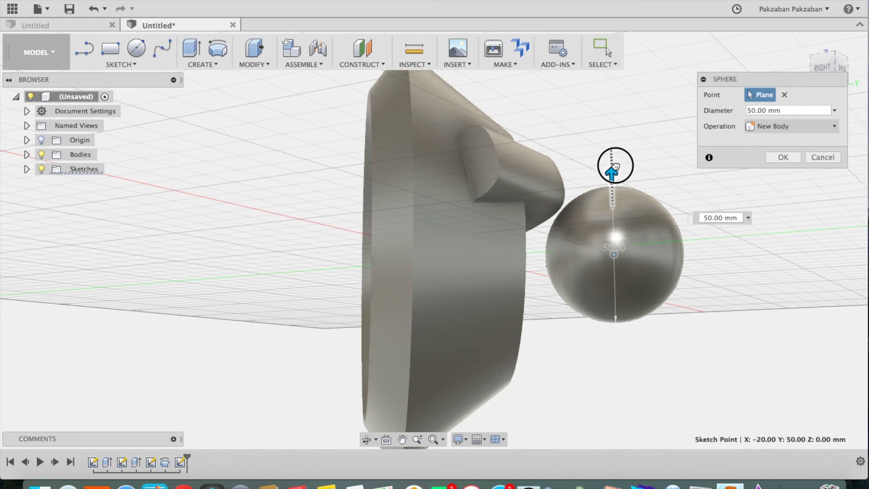
click(782, 160)
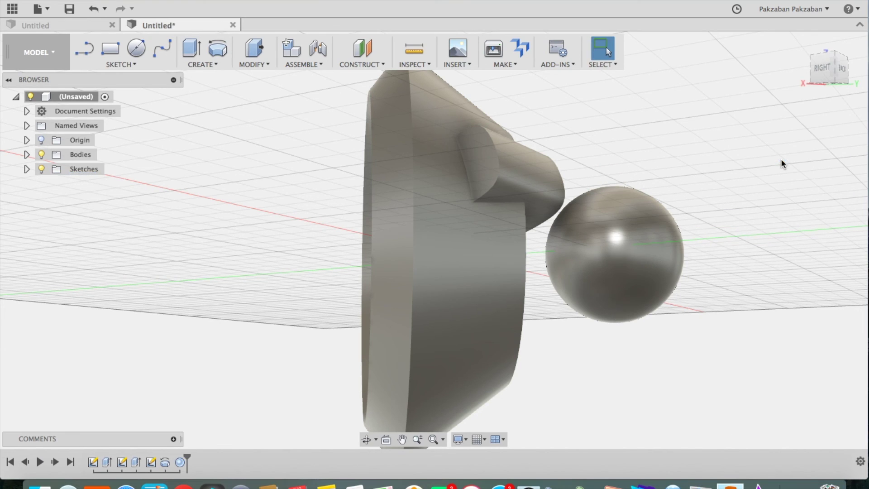